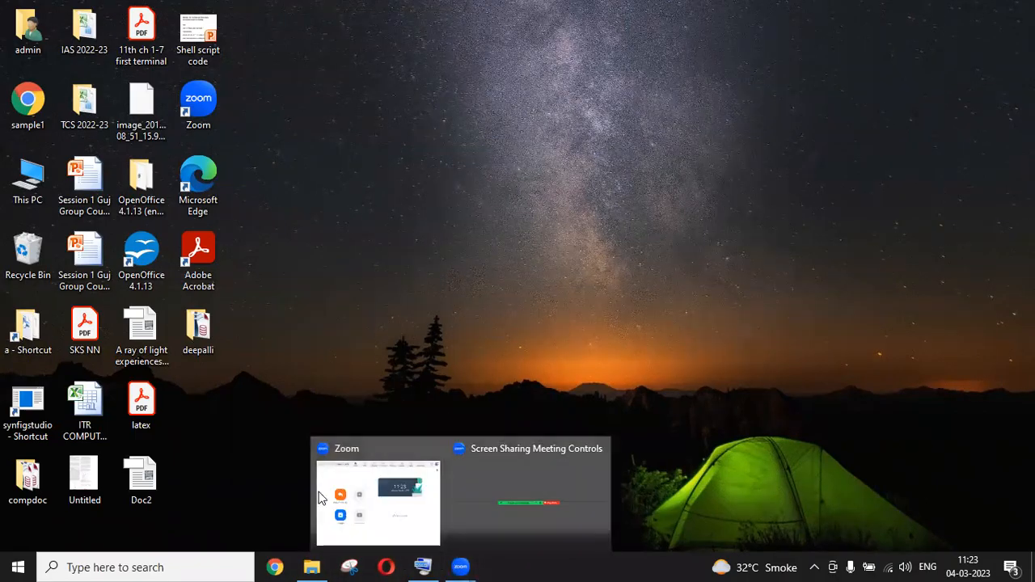
# Launch OpenOffice and set up a new database that is registered and opened for editing
pyautogui.click(138, 257)
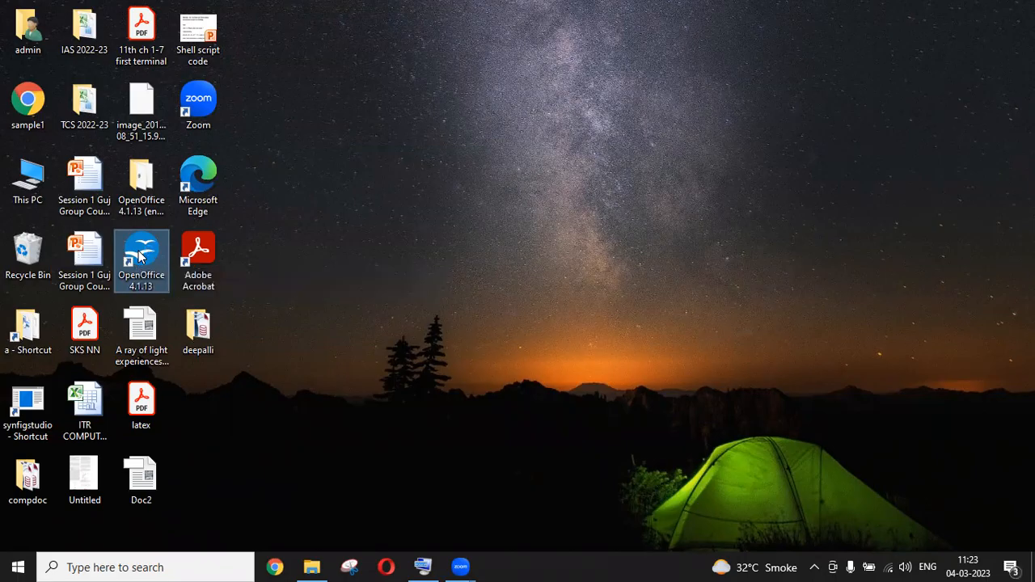
pyautogui.doubleClick(139, 255)
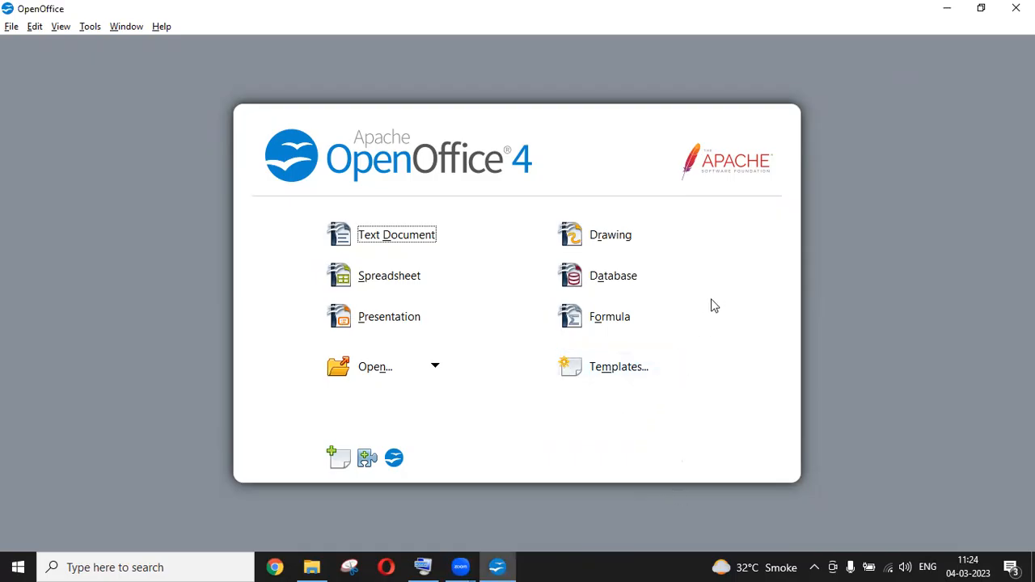
pyautogui.click(624, 277)
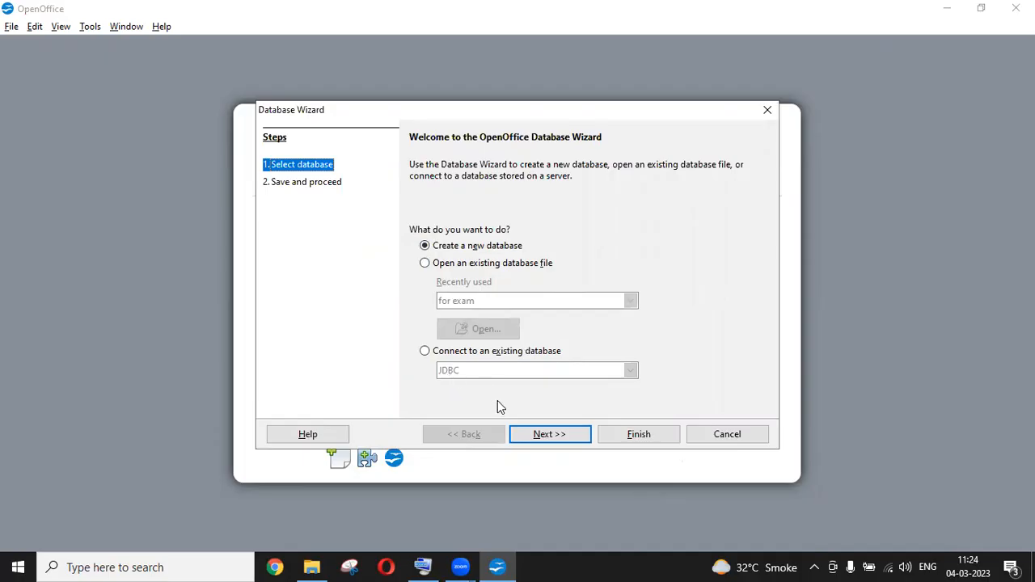
pyautogui.click(554, 438)
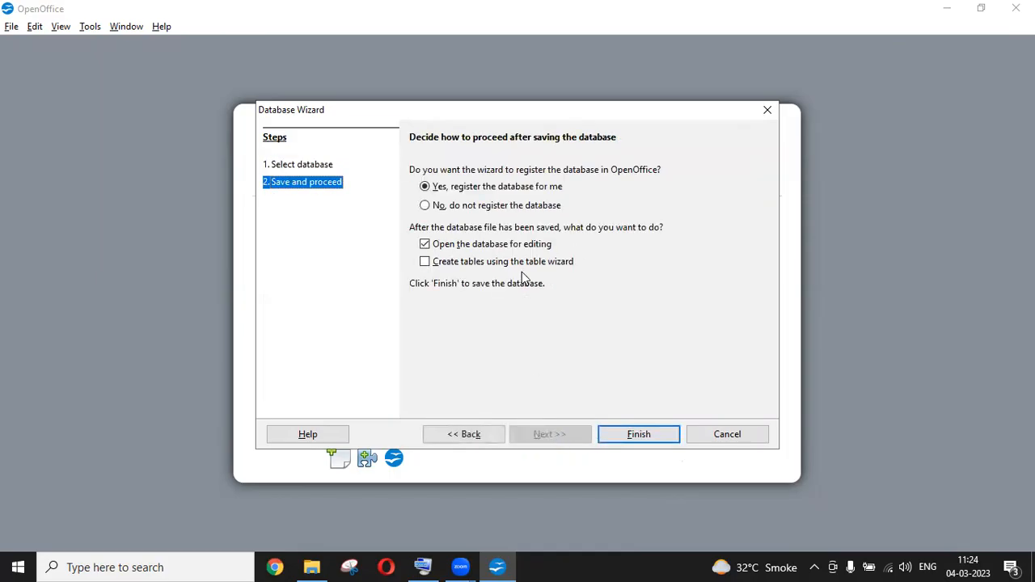
pyautogui.click(636, 435)
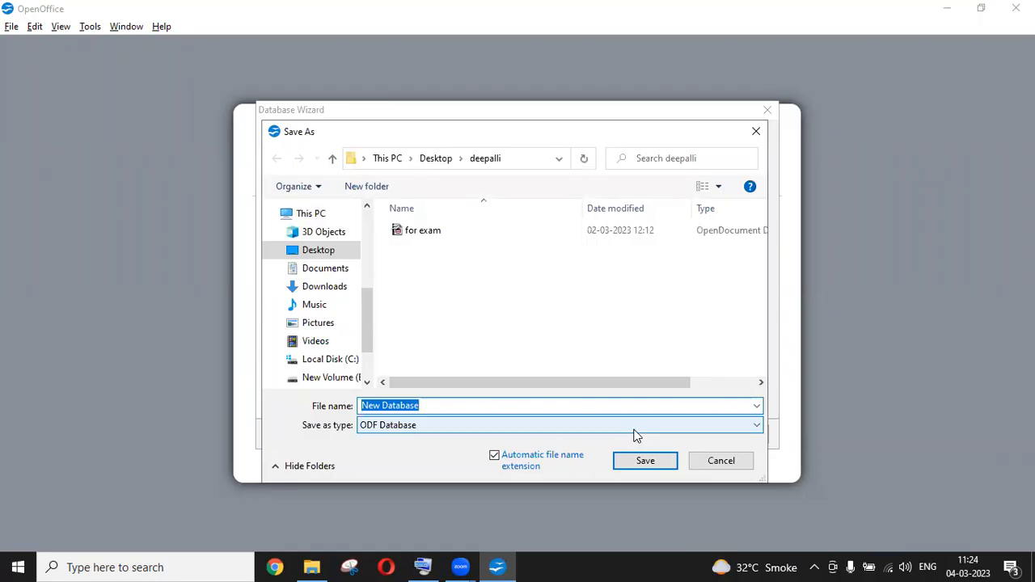
# Save the database as an ODF Database in the Documents folder, using the person's first name as file name
pyautogui.write('D')
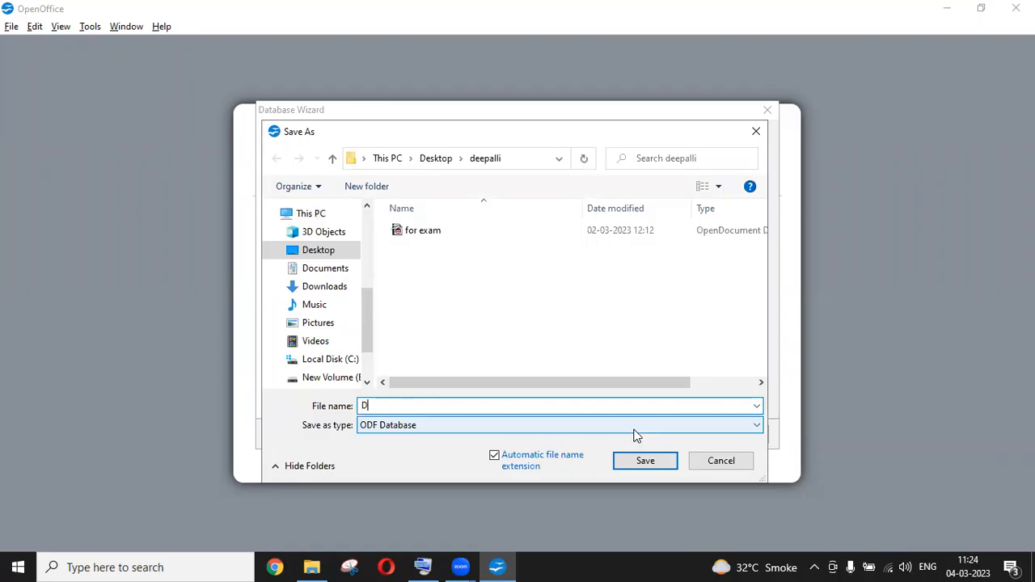
pyautogui.write('eepali')
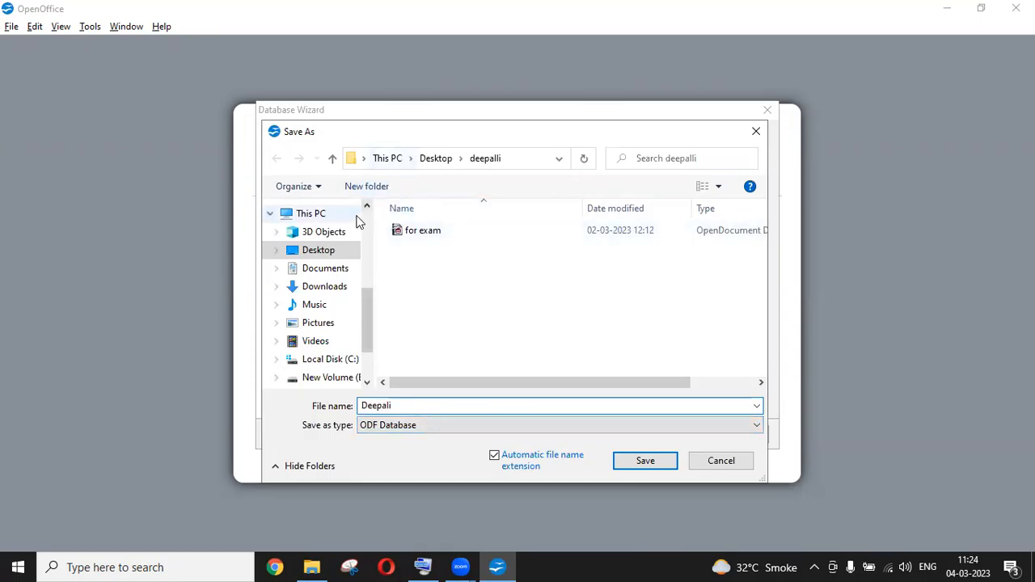
pyautogui.click(309, 273)
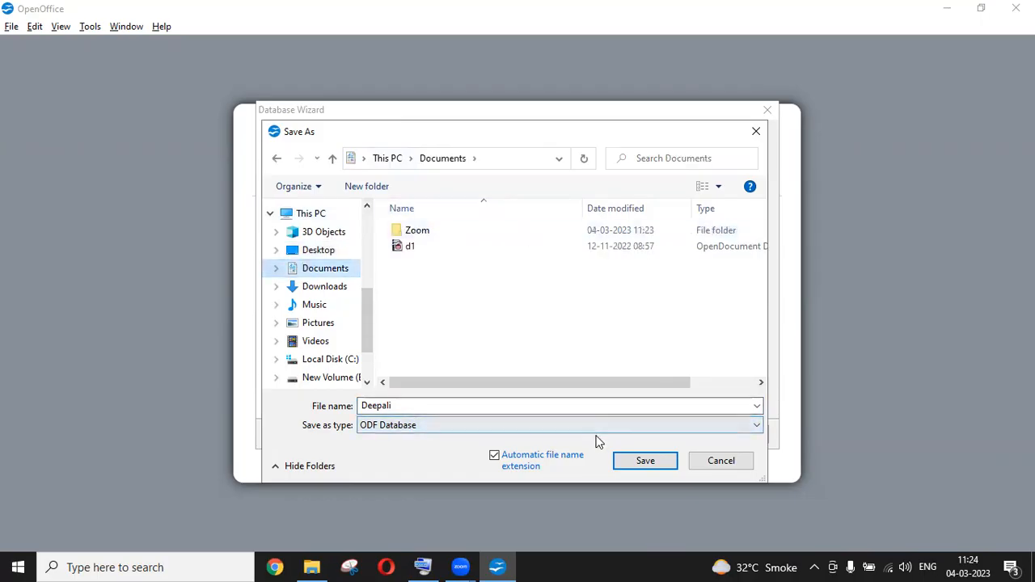
pyautogui.click(643, 462)
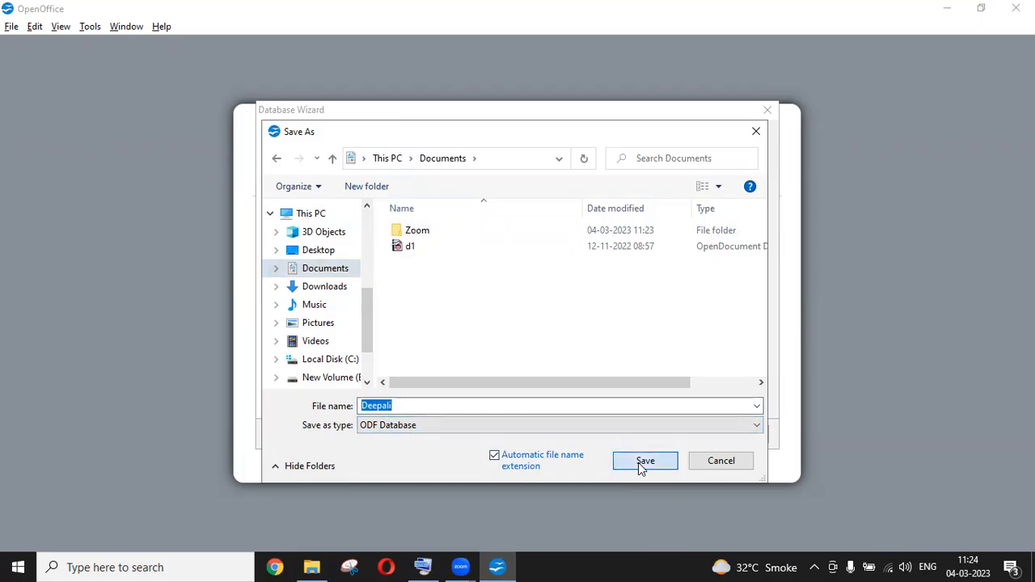
pyautogui.click(651, 437)
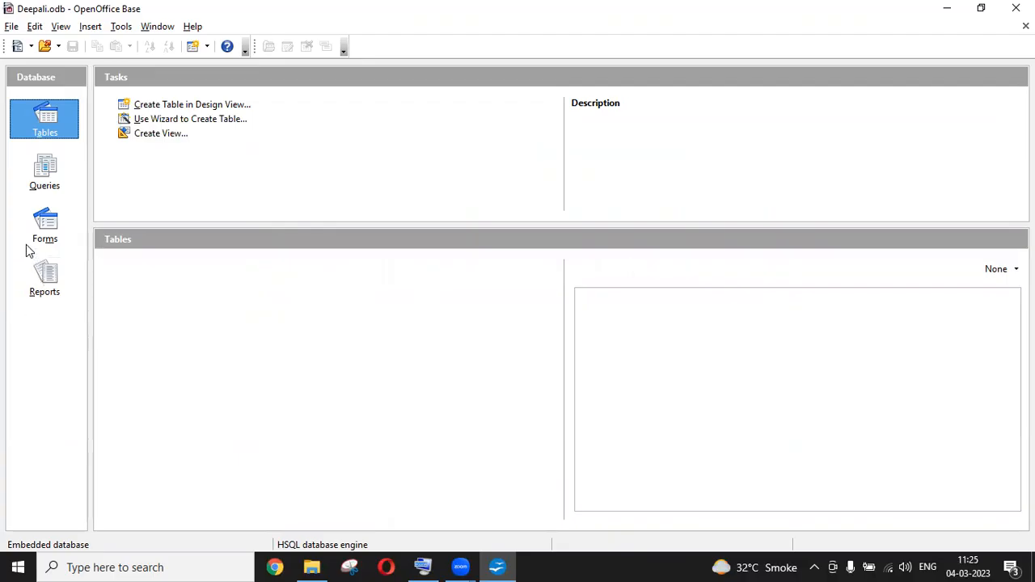
# Start a new table in Design View and add a field EID of type Integer [ INTEGER ]
pyautogui.click(163, 121)
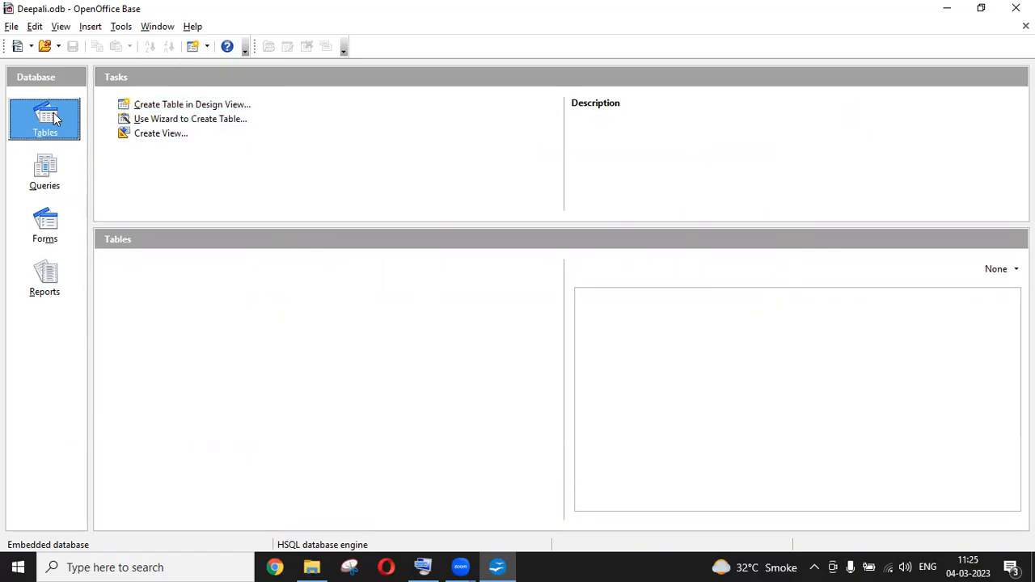
pyautogui.click(168, 106)
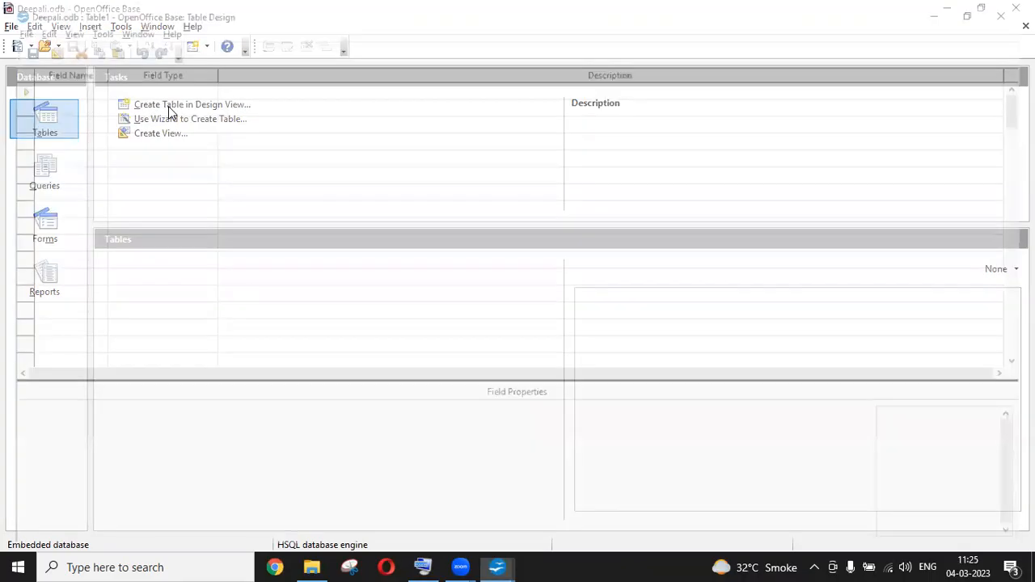
pyautogui.click(68, 84)
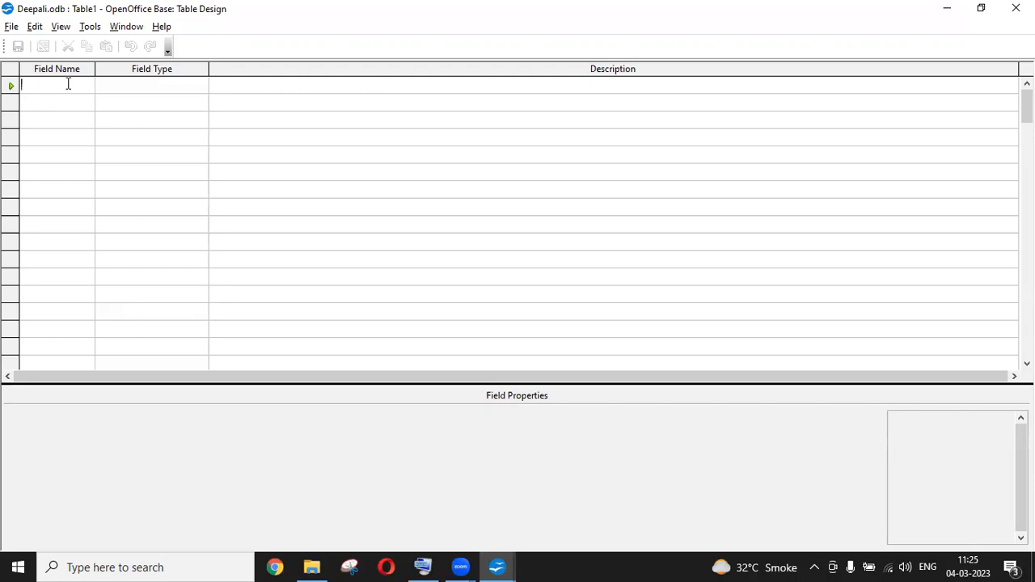
pyautogui.write('El')
pyautogui.write('D')
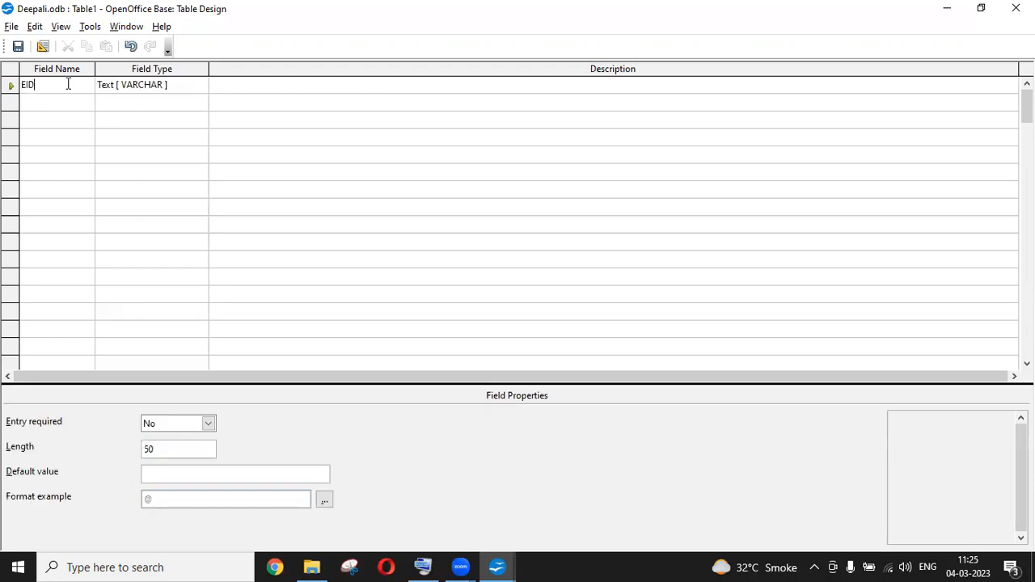
pyautogui.click(197, 89)
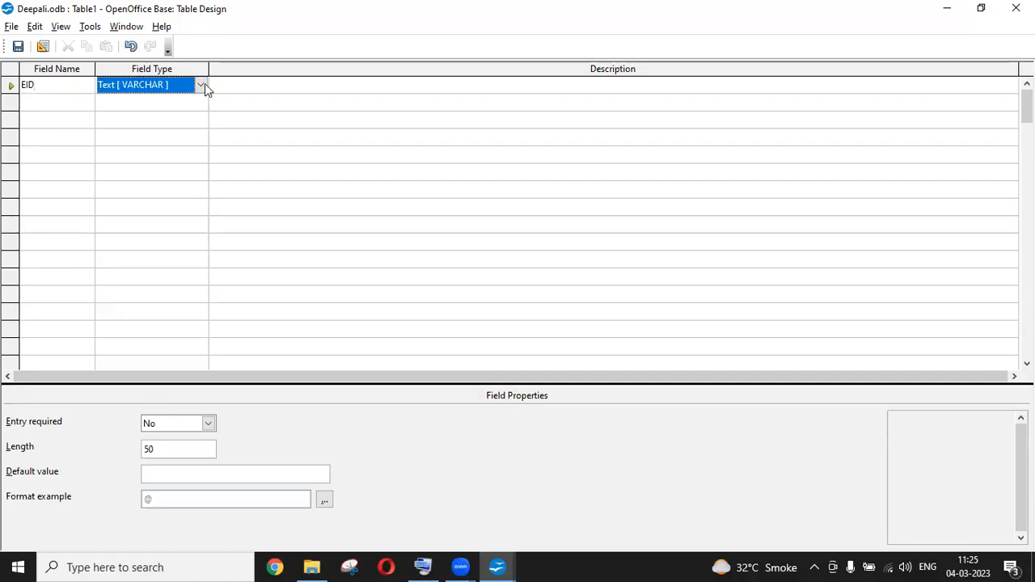
pyautogui.click(201, 85)
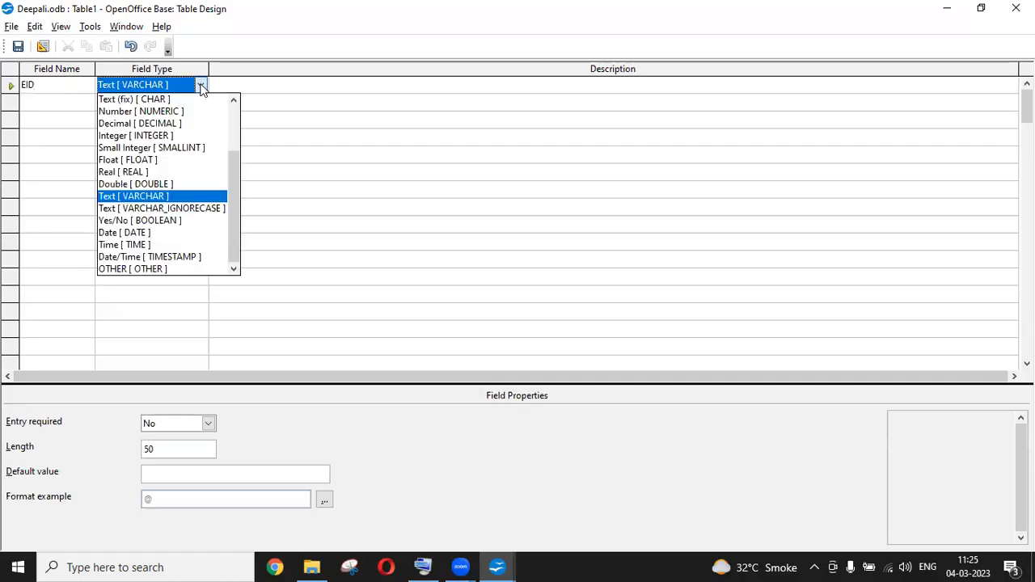
pyautogui.click(184, 136)
# Add a Name field of type Text [ VARCHAR ] and a DOB field of type Date [ DATE ] below EID
pyautogui.click(68, 102)
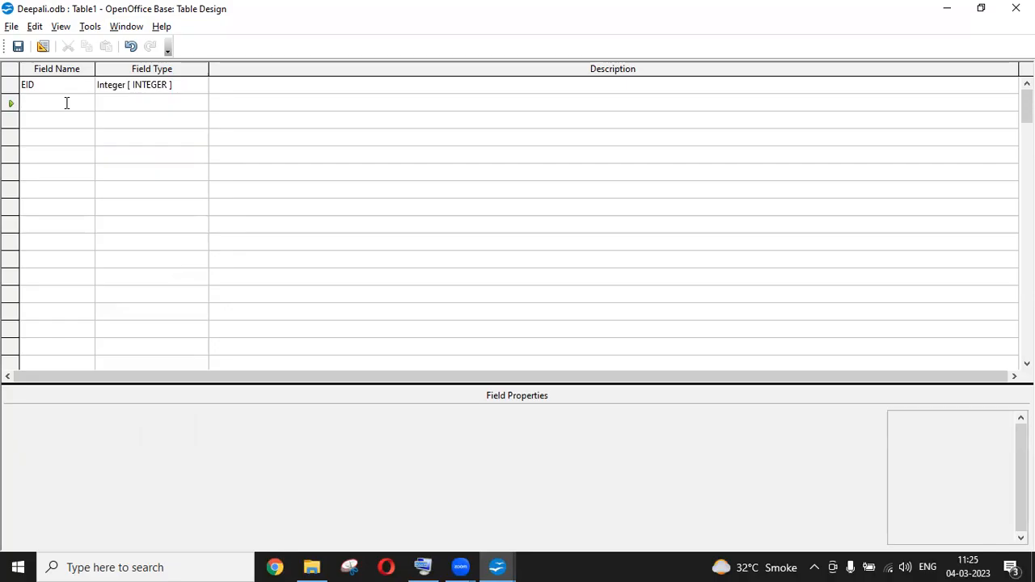
pyautogui.write('Name')
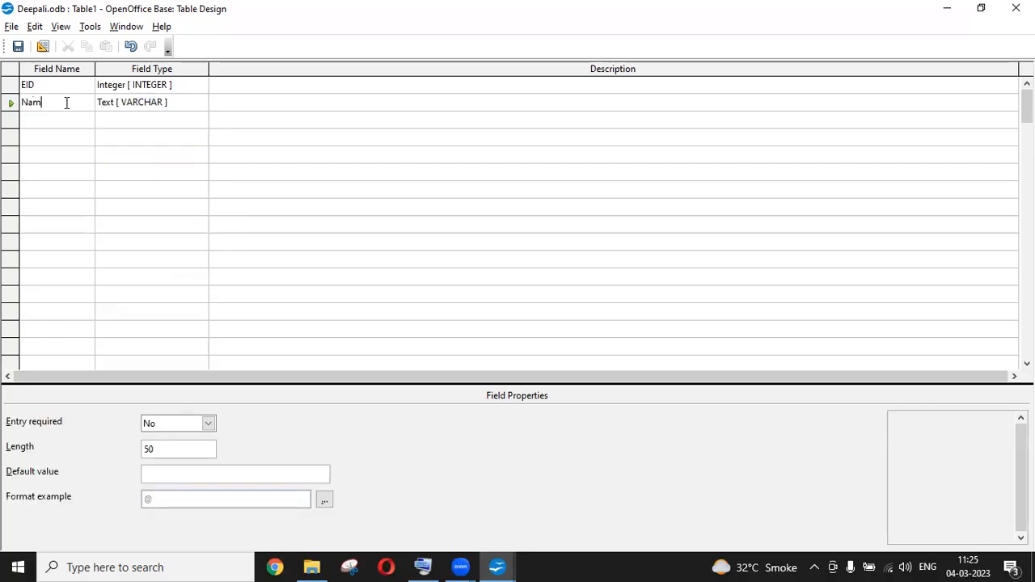
pyautogui.click(147, 106)
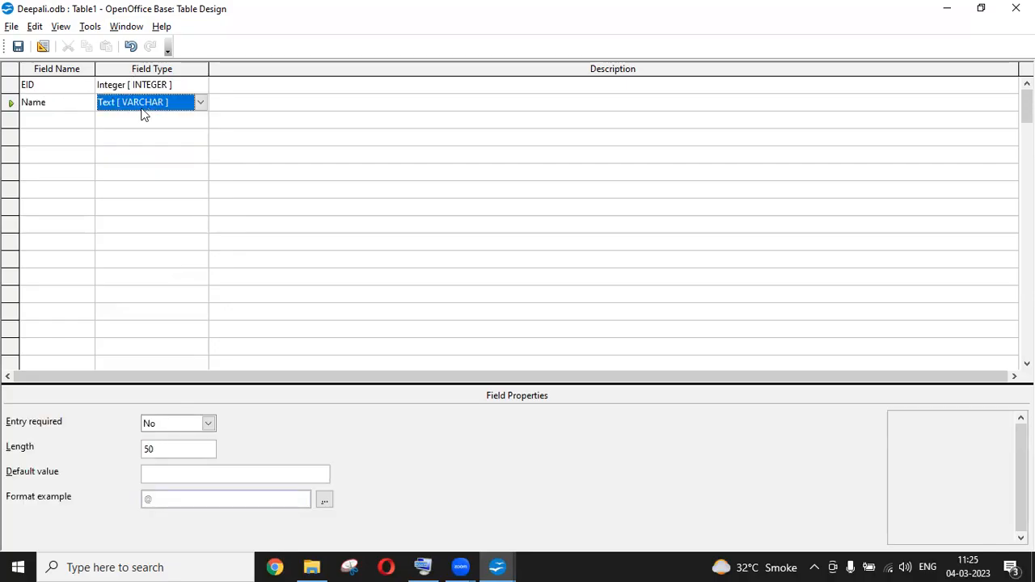
pyautogui.click(62, 125)
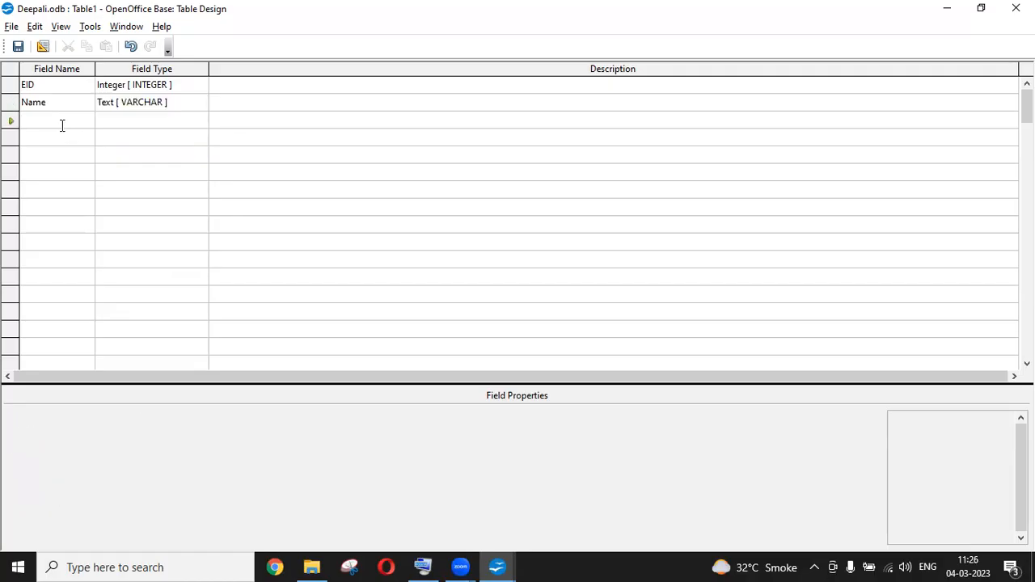
pyautogui.write('DOB')
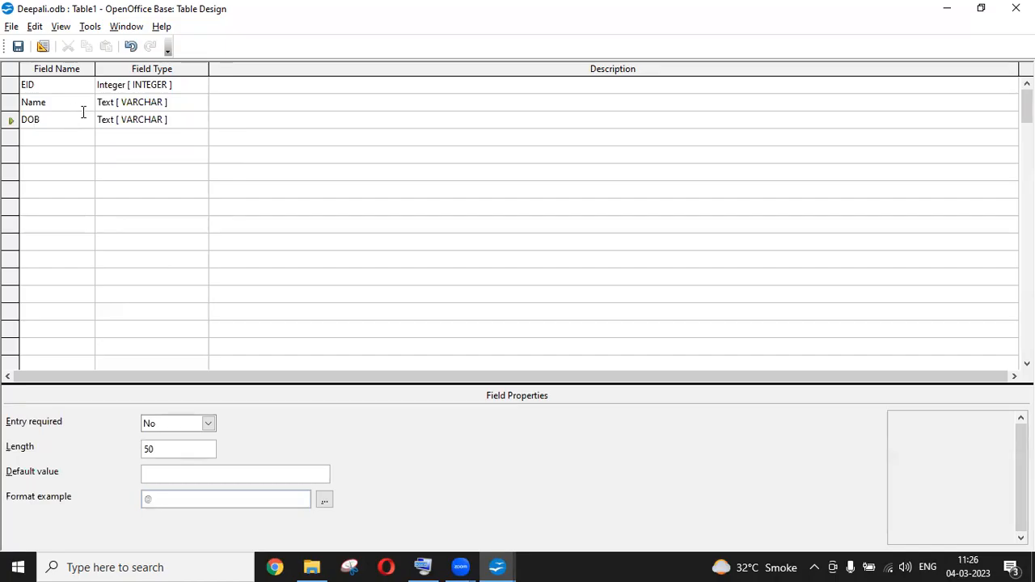
pyautogui.click(124, 121)
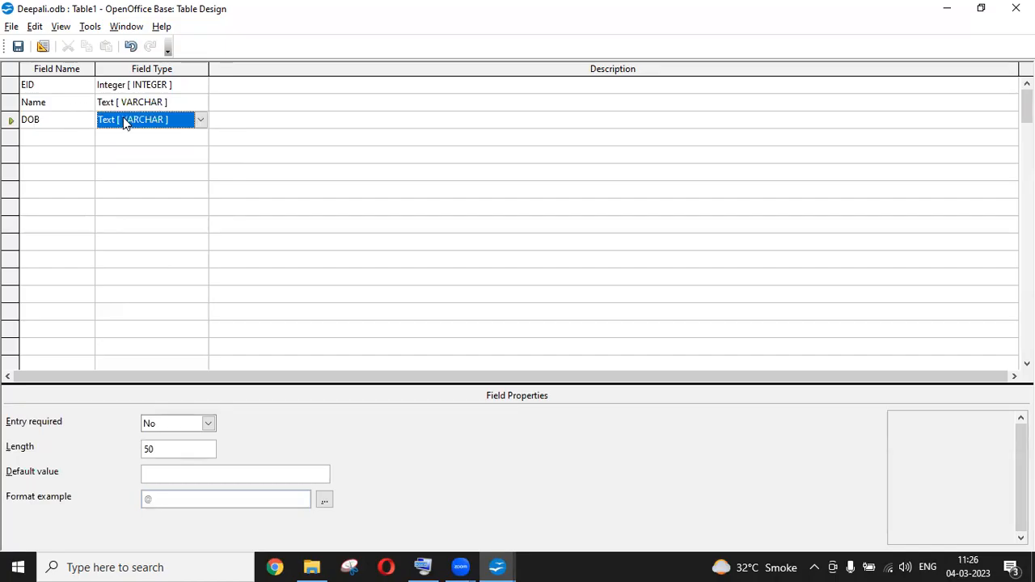
pyautogui.click(202, 120)
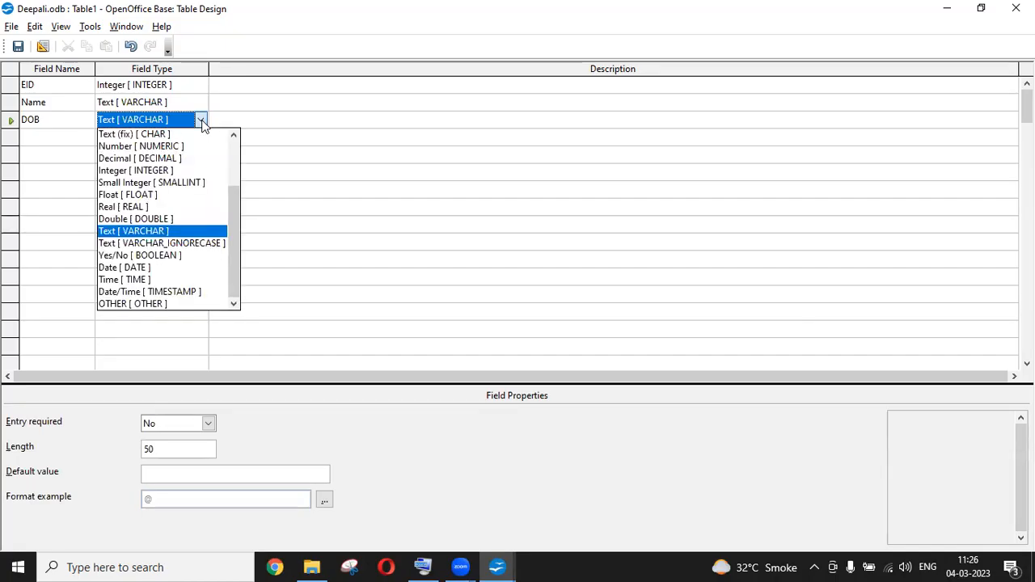
pyautogui.click(158, 269)
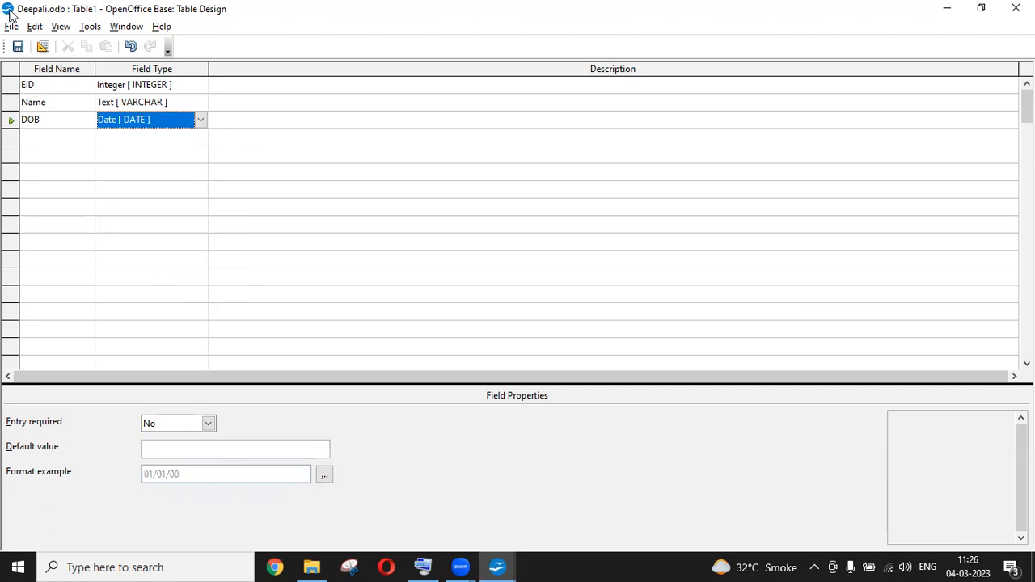
# Set the EID field as the table's primary key
pyautogui.click(10, 85)
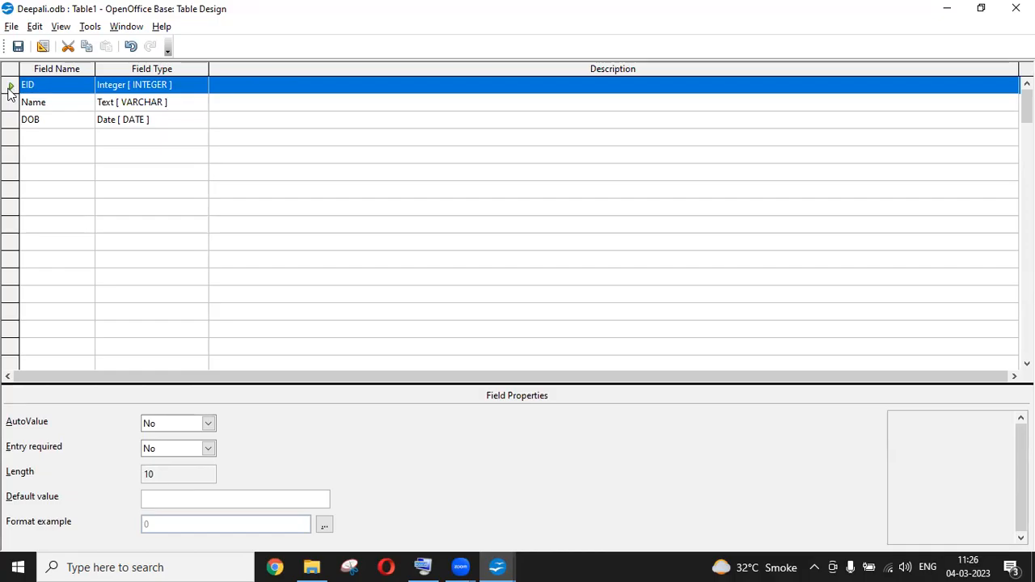
pyautogui.rightClick(8, 87)
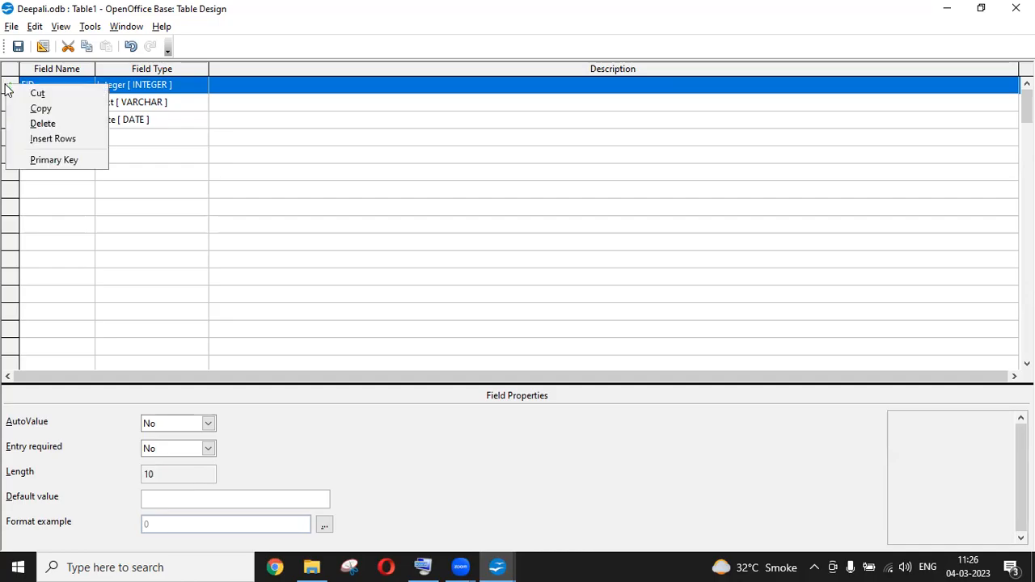
pyautogui.click(45, 161)
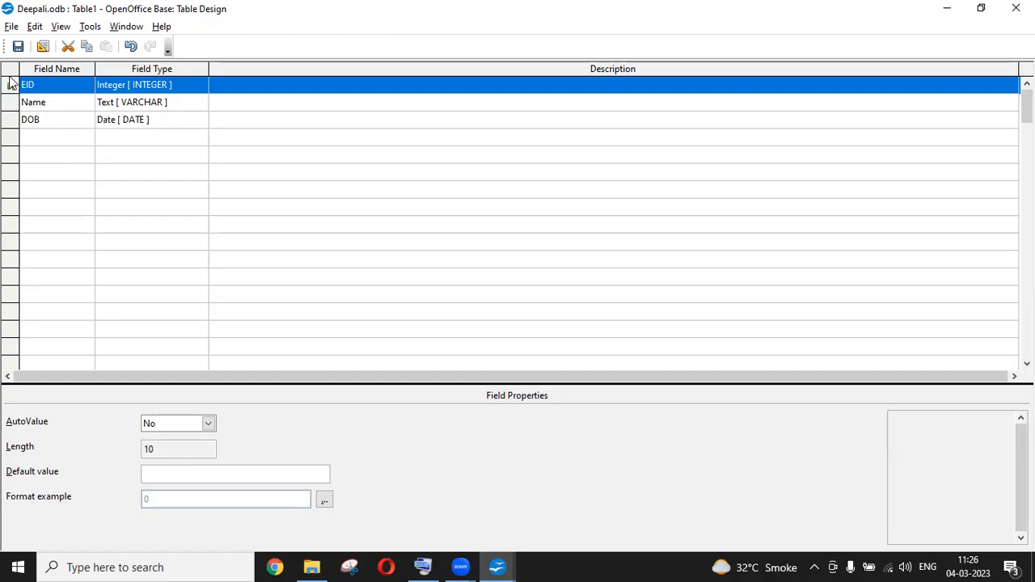
pyautogui.click(59, 125)
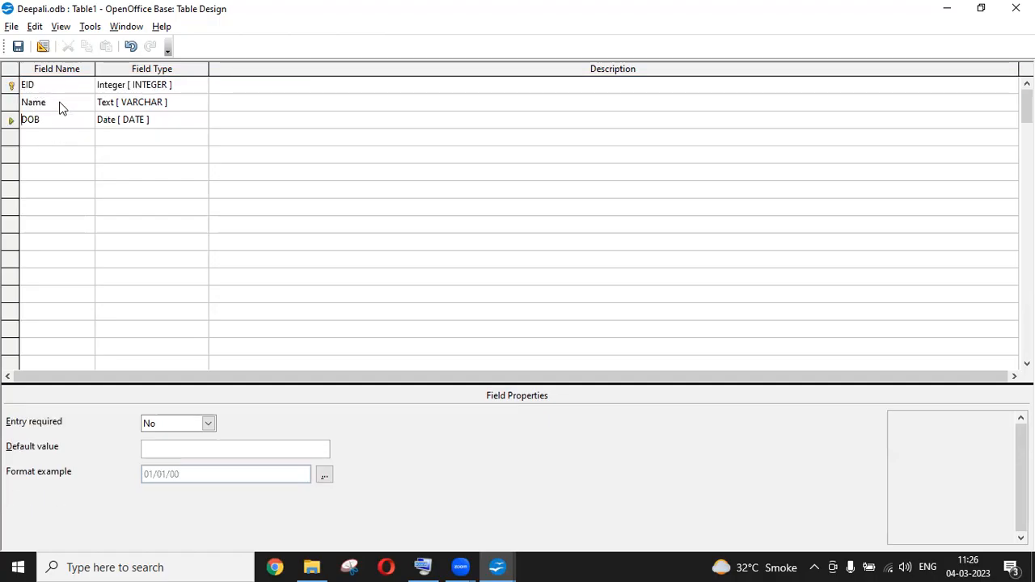
# Close the table design and save the table under the name Employee
pyautogui.click(1016, 9)
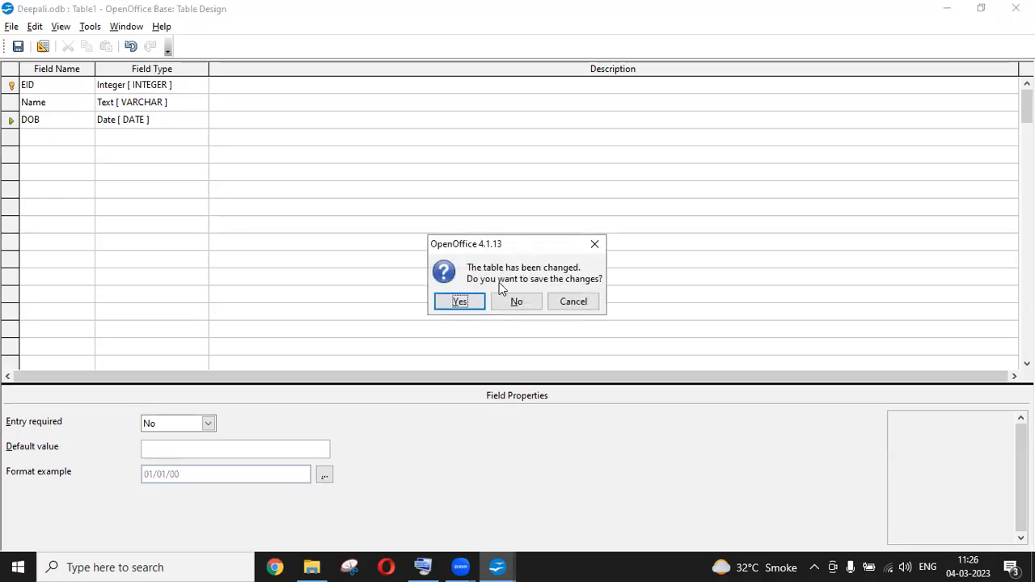
pyautogui.click(461, 302)
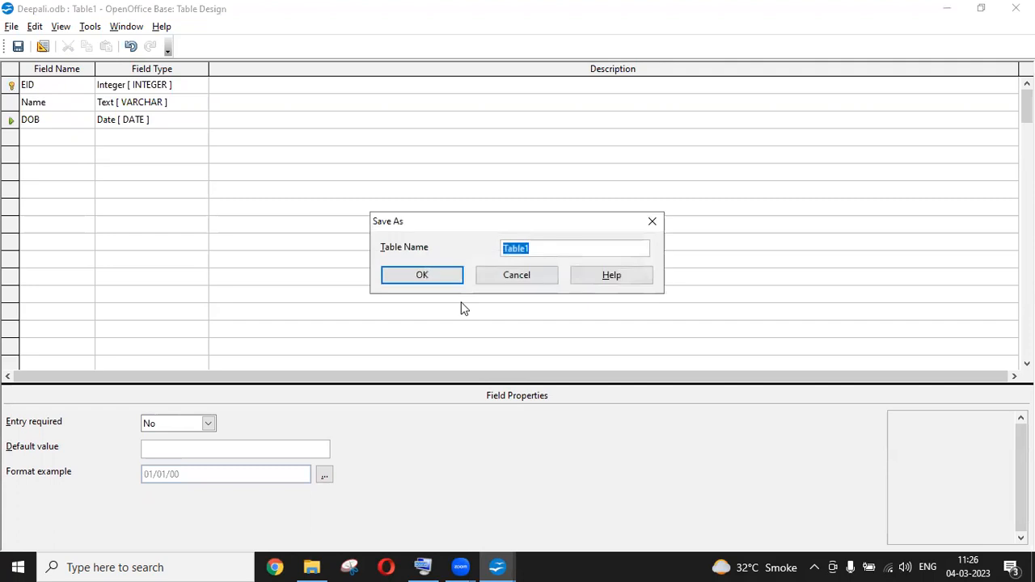
pyautogui.write('Employee')
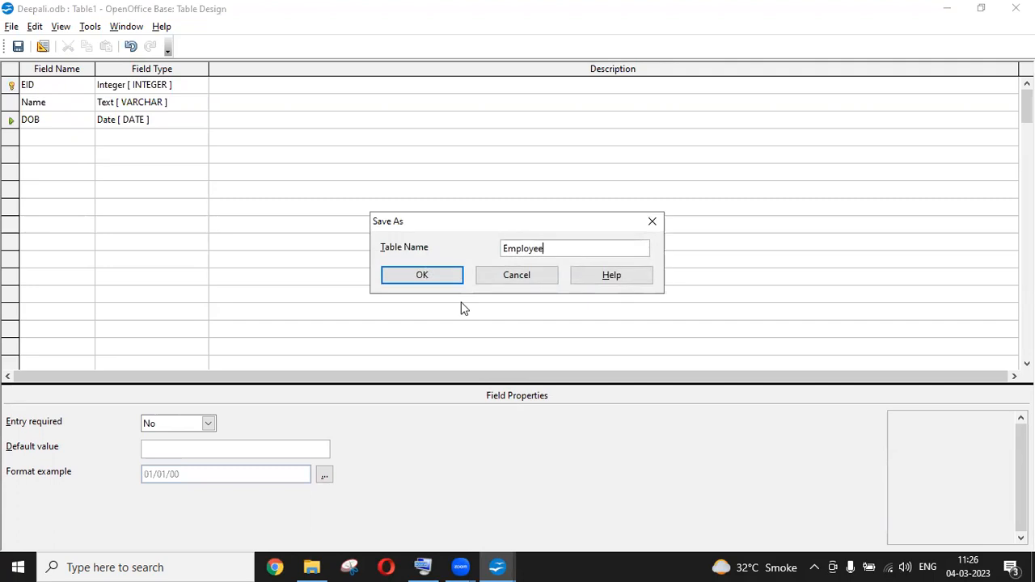
pyautogui.click(420, 276)
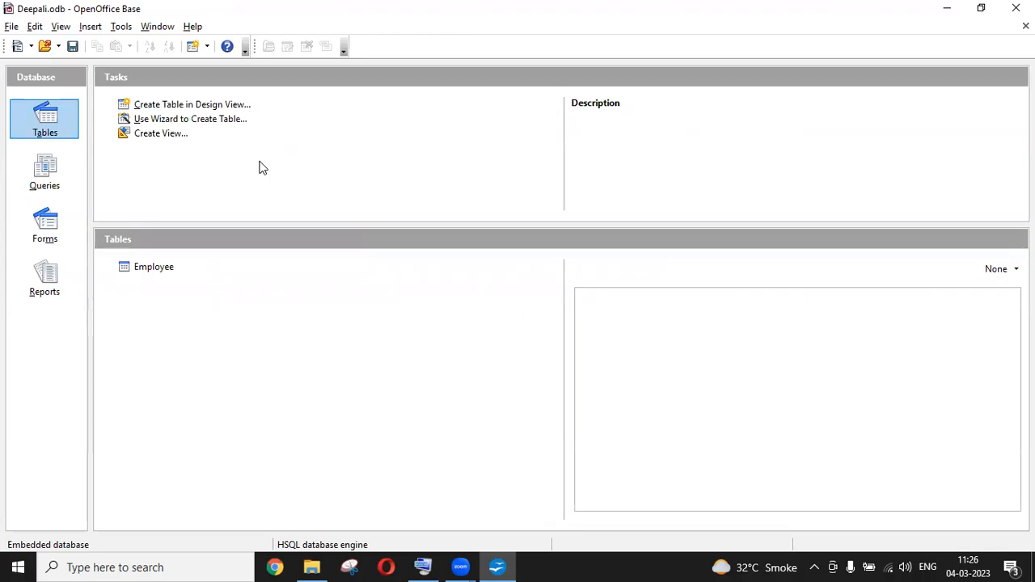
# Start a new table in Design View and add a field ID of type Integer [ INTEGER ]
pyautogui.click(224, 112)
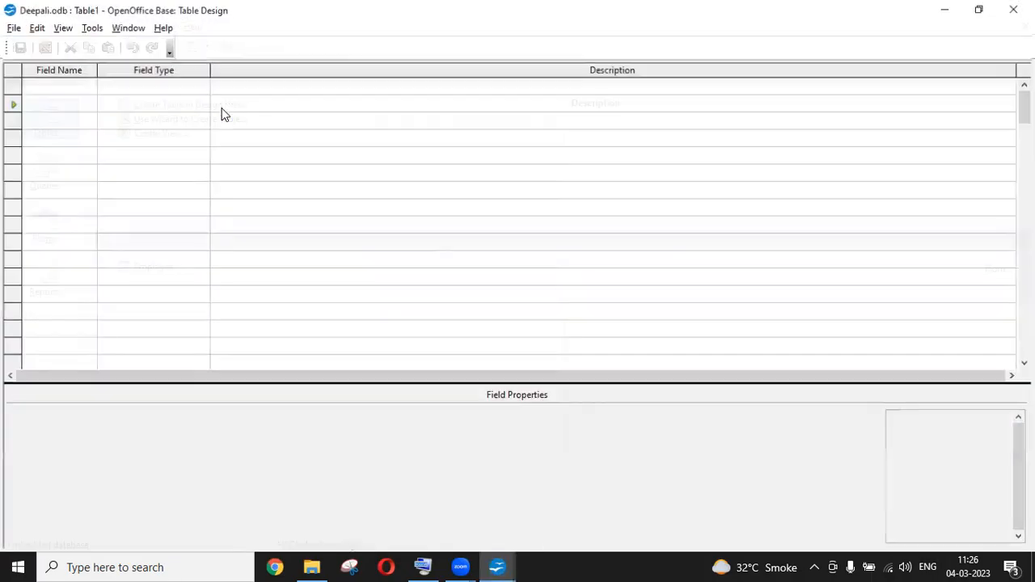
pyautogui.click(61, 85)
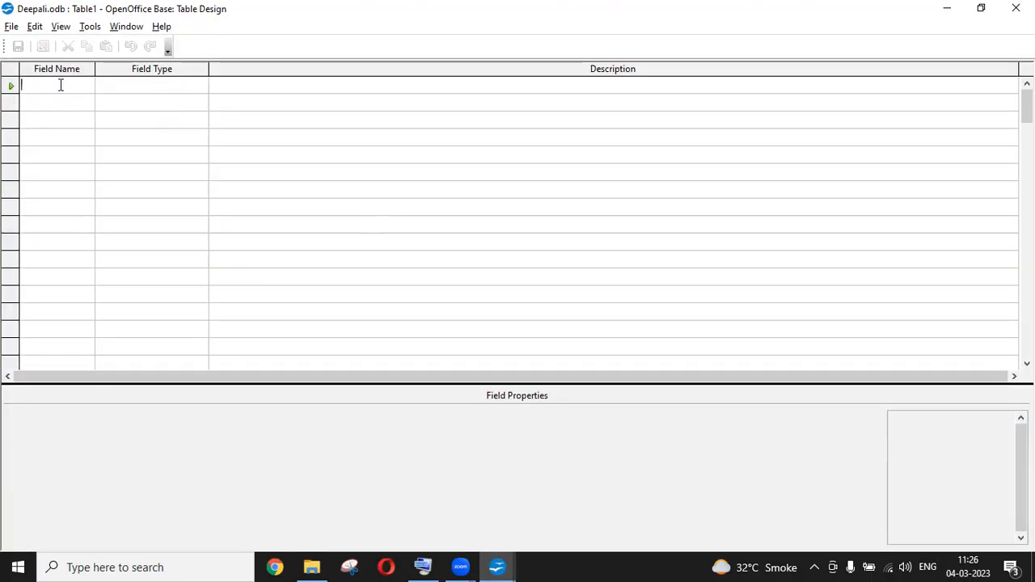
pyautogui.write('ID')
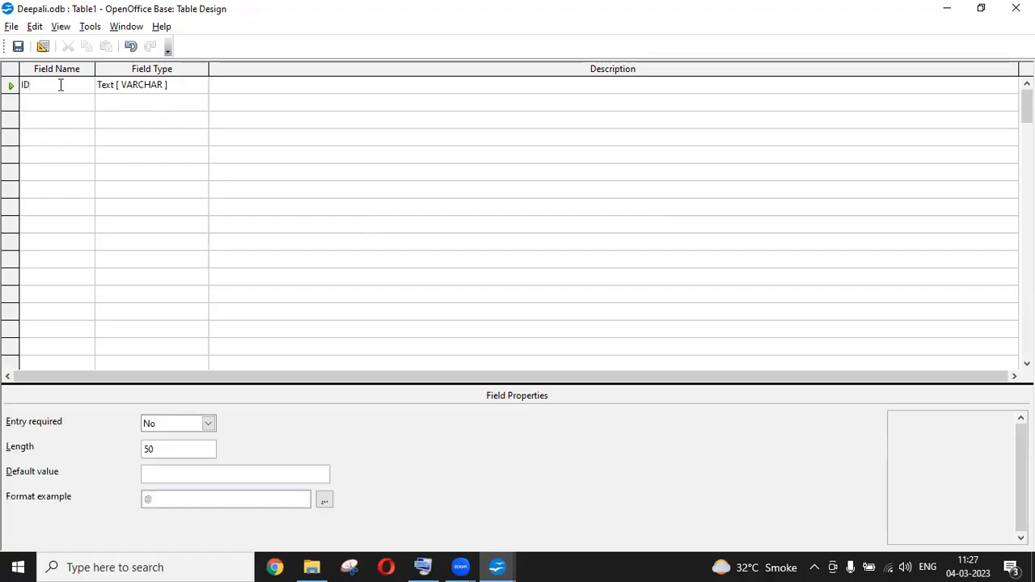
pyautogui.click(129, 87)
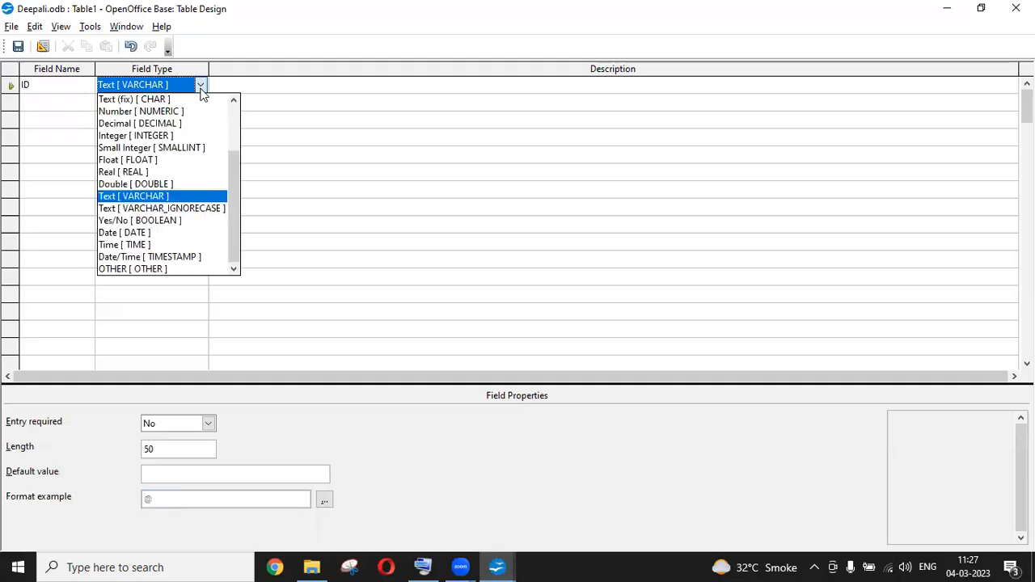
pyautogui.click(174, 135)
# Add a Subject field of type Text [ VARCHAR ] and a SubTeacher field of type Integer [ INTEGER ] below ID
pyautogui.click(80, 102)
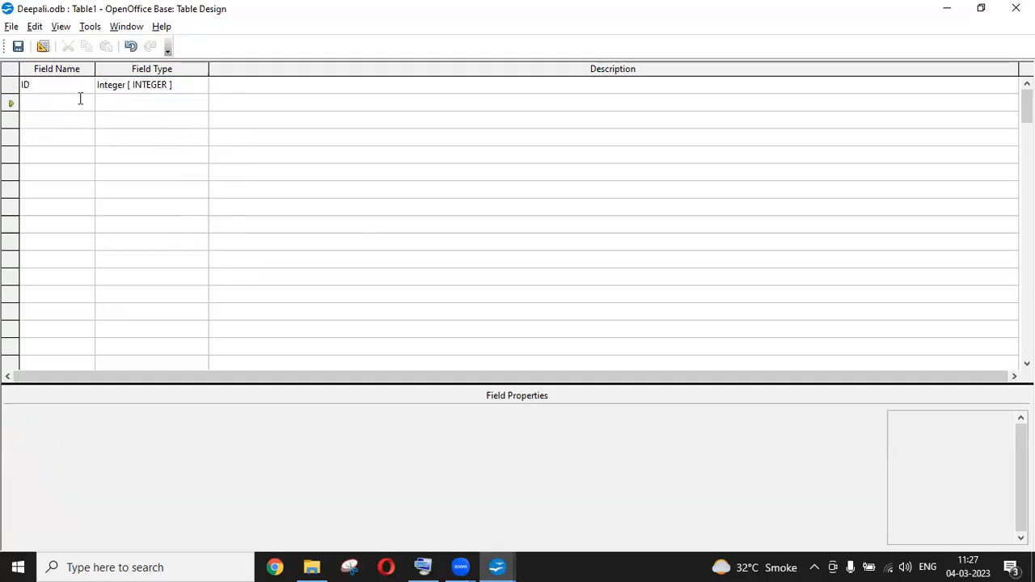
pyautogui.write('Subj')
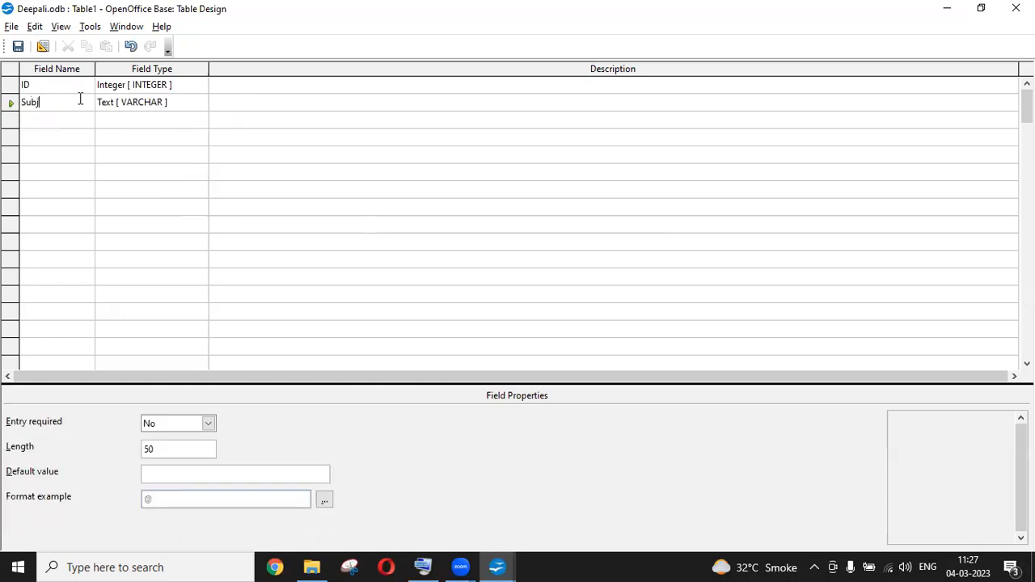
pyautogui.write('ect')
pyautogui.click(196, 106)
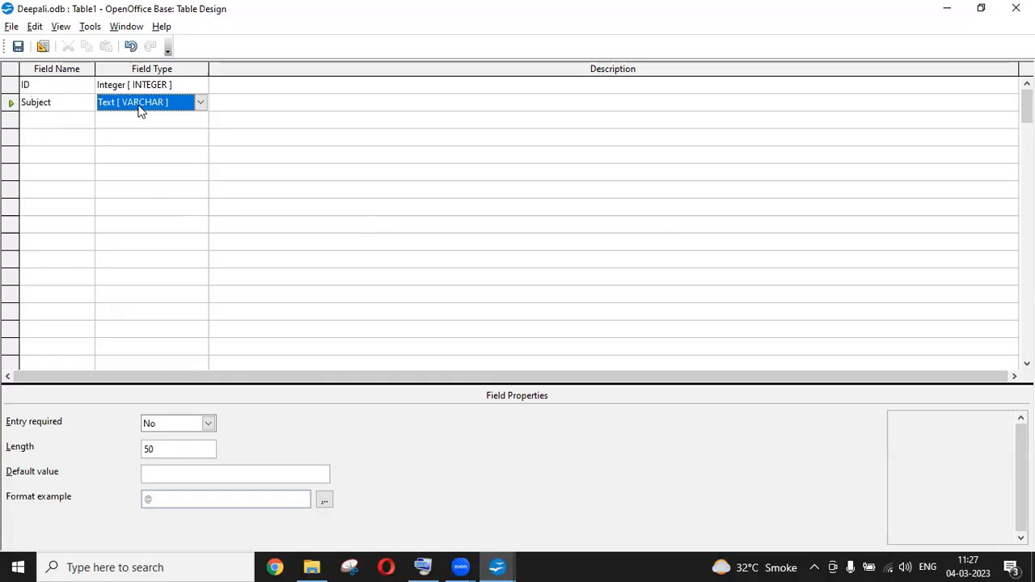
pyautogui.click(75, 119)
pyautogui.write('Su')
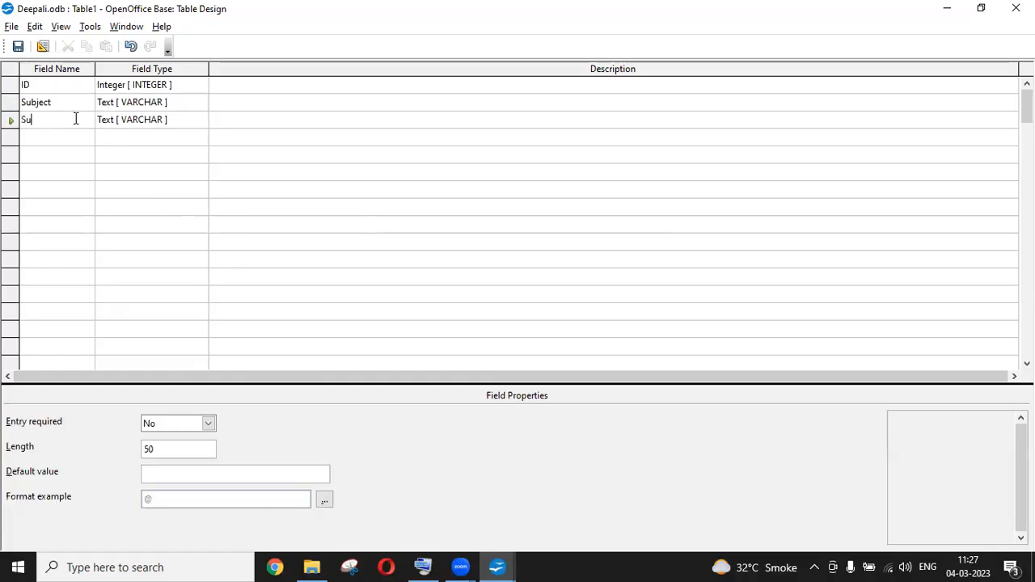
pyautogui.write('bTeacher')
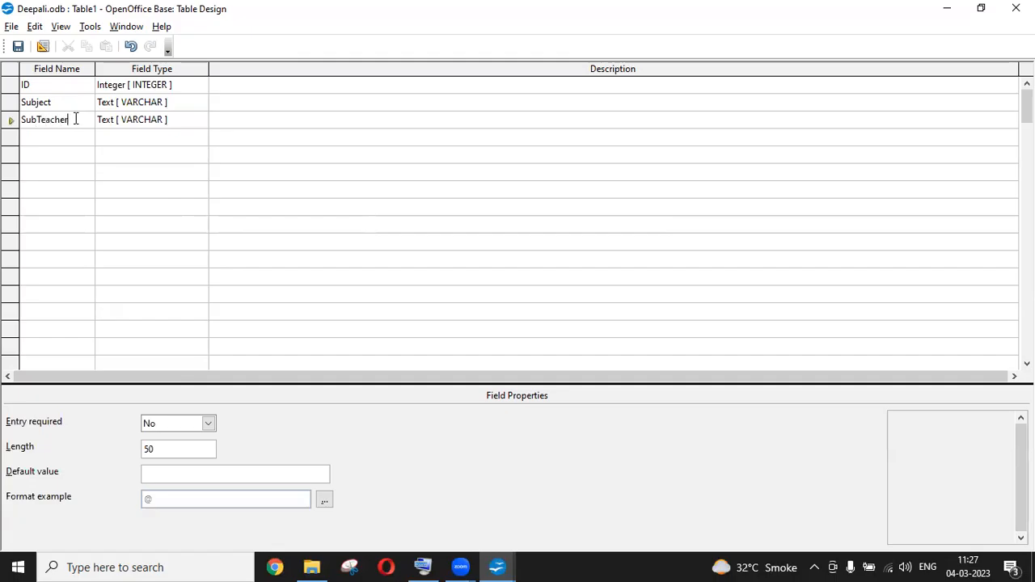
pyautogui.click(182, 117)
pyautogui.click(204, 123)
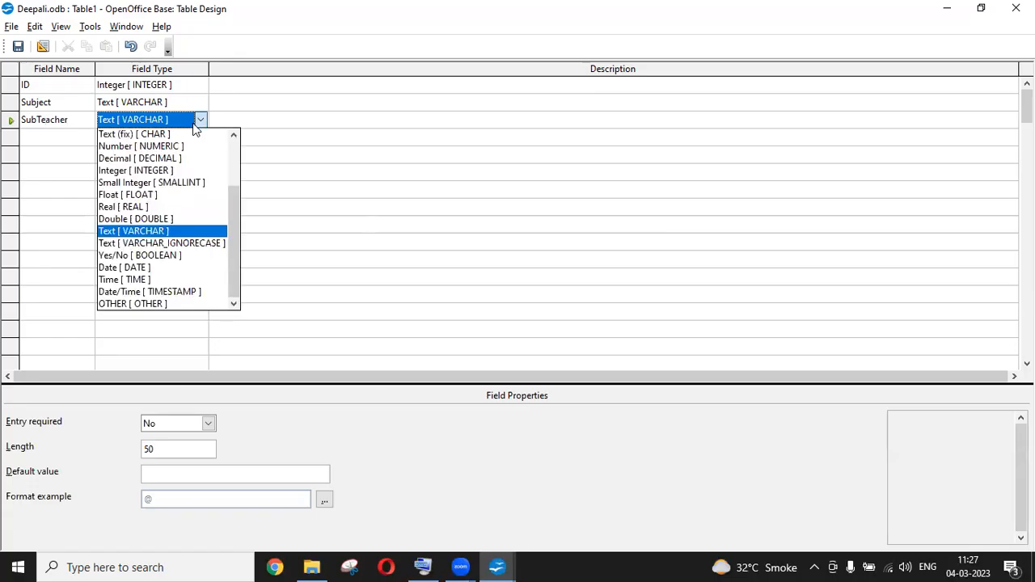
pyautogui.click(173, 170)
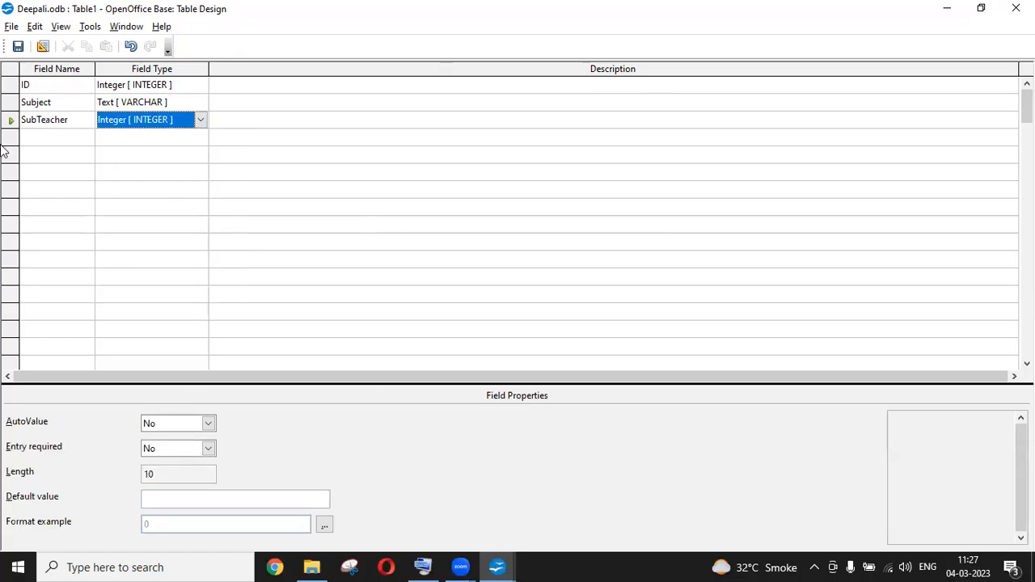
# Set the ID field as the table's primary key
pyautogui.click(12, 85)
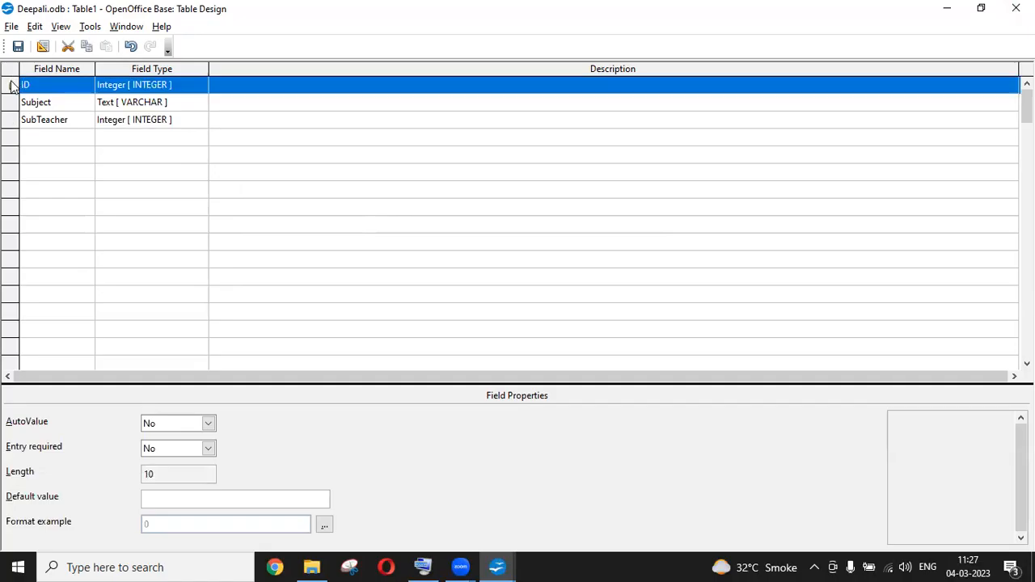
pyautogui.rightClick(13, 89)
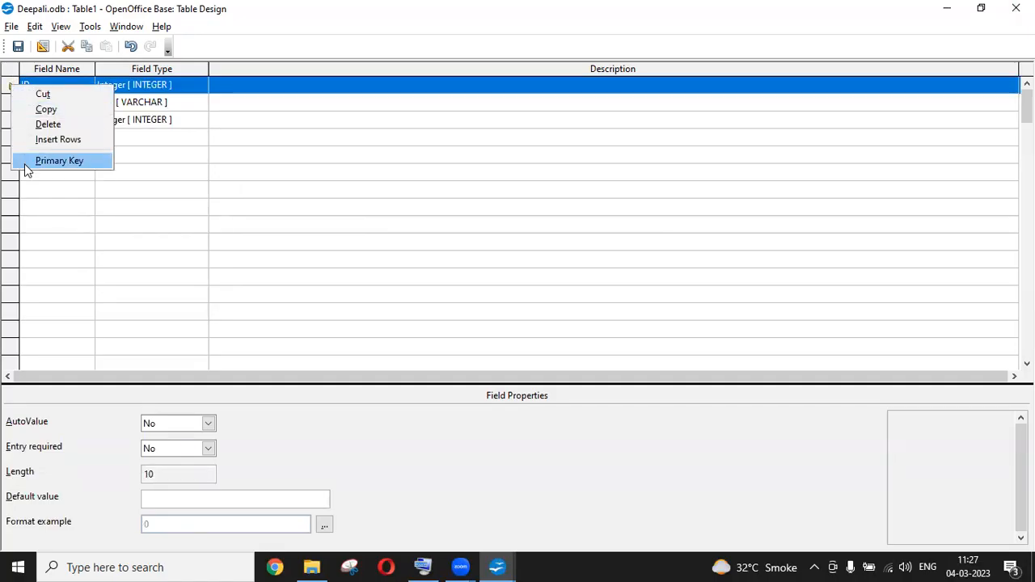
pyautogui.click(59, 161)
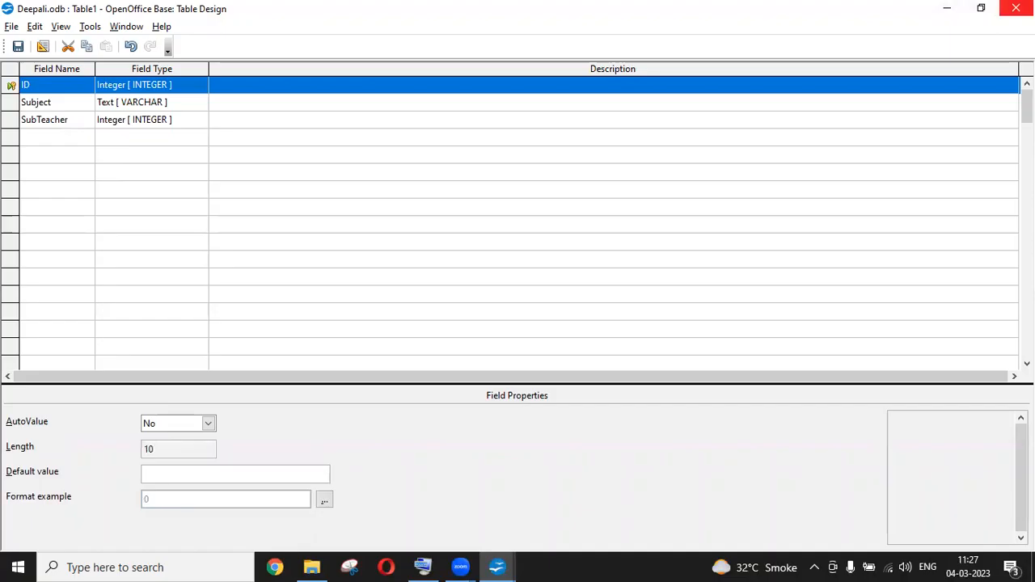
# Close the table design and save the table under the name Subject teacher
pyautogui.click(1016, 8)
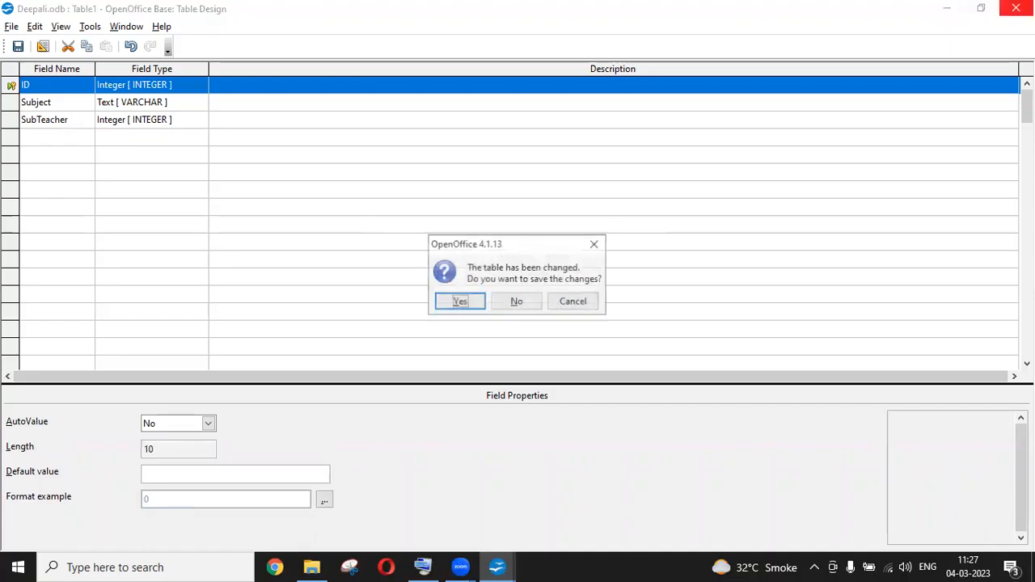
pyautogui.click(459, 302)
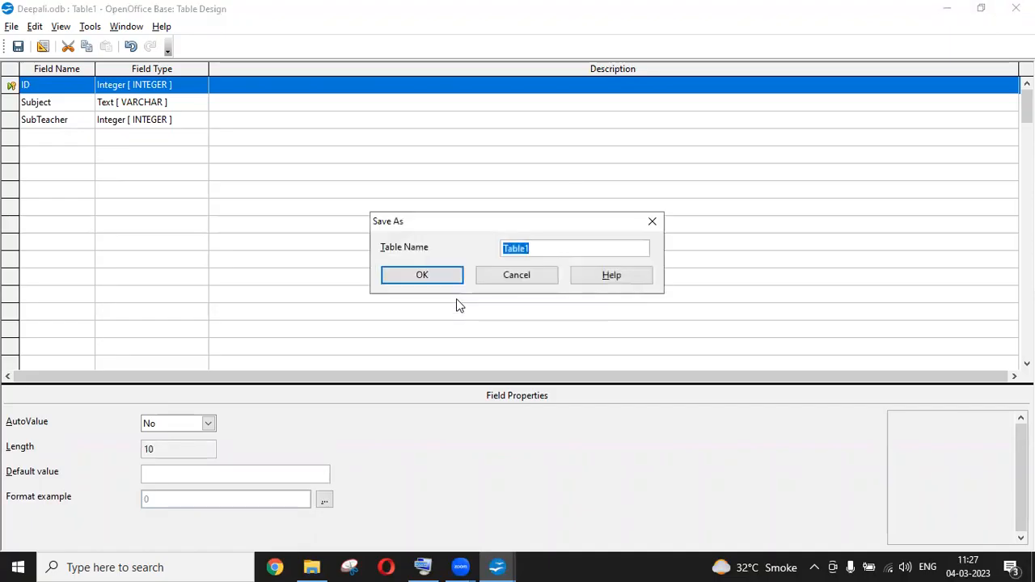
pyautogui.write('S')
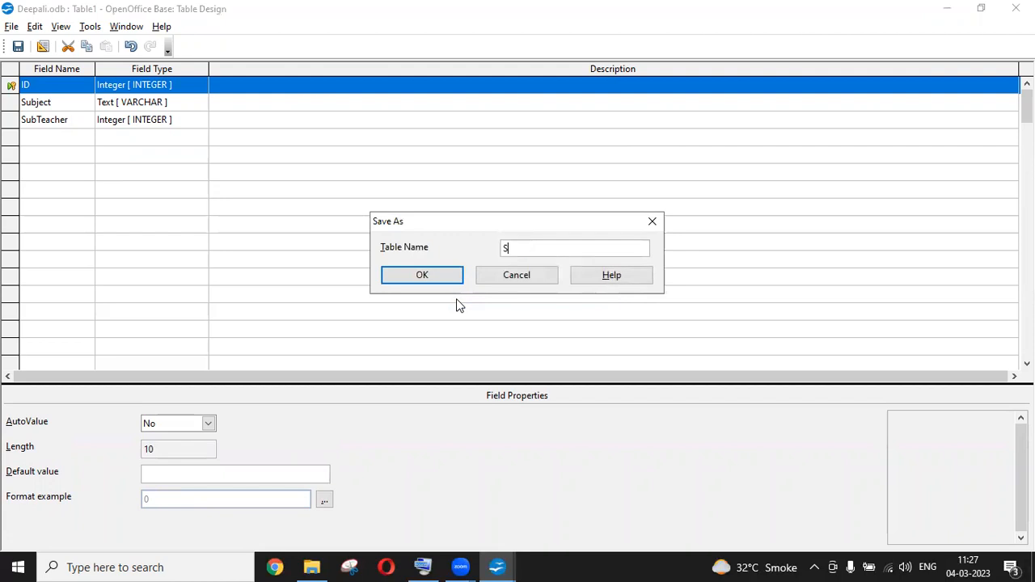
pyautogui.write('ubject teacher')
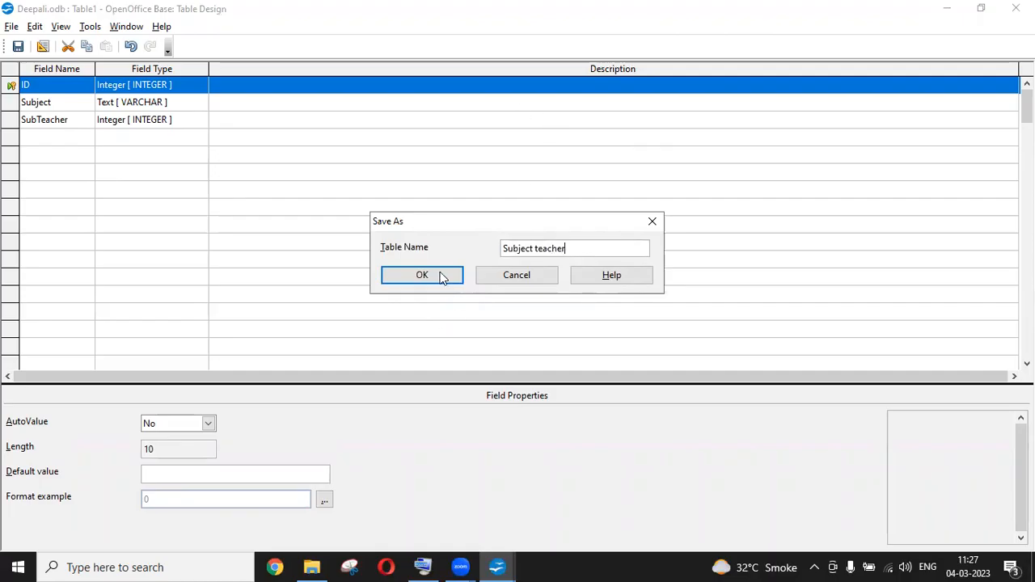
pyautogui.click(410, 281)
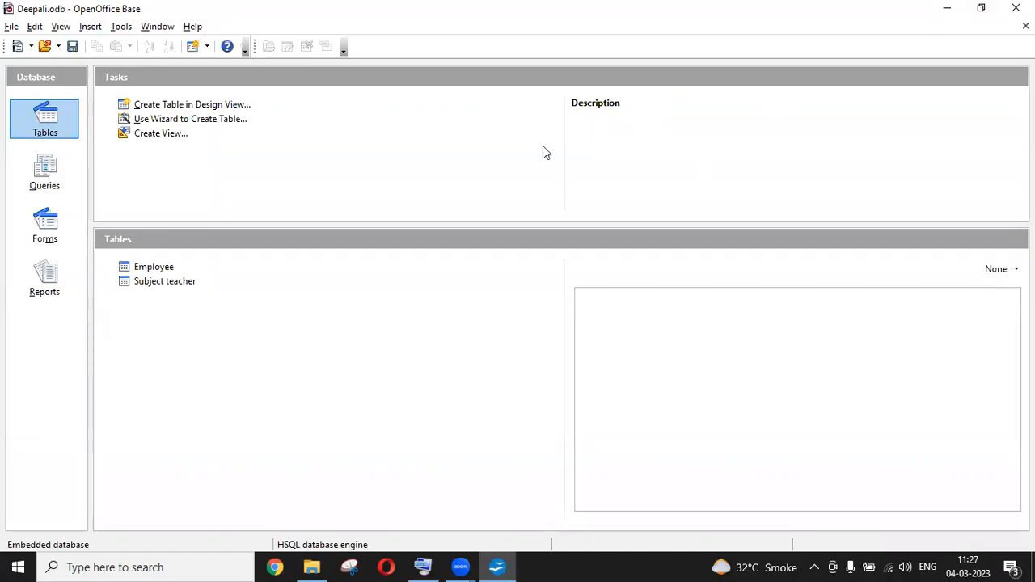
# Open the Employee table and enter its first record with EID 1, the employee's name and the date of birth
pyautogui.click(162, 273)
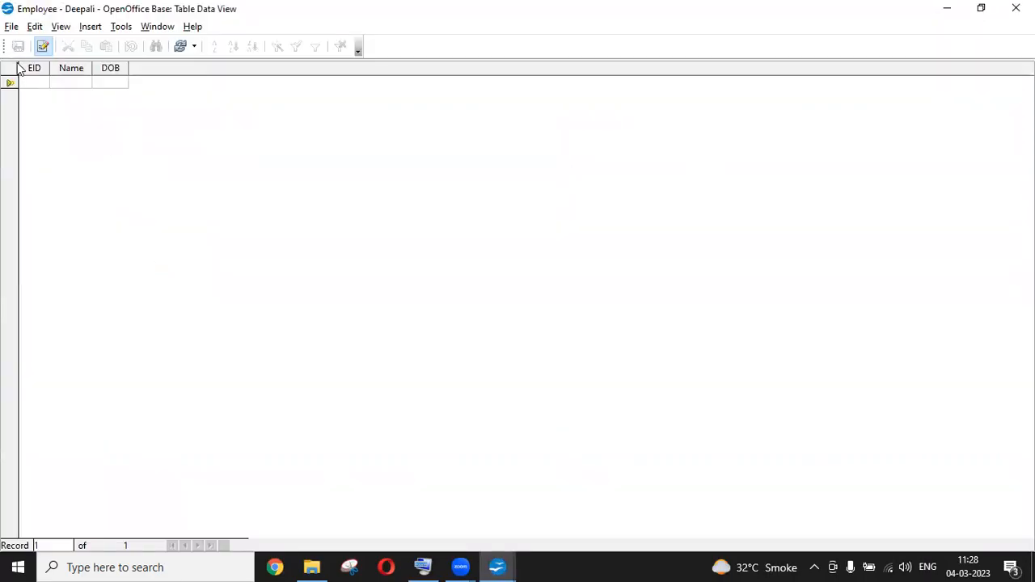
pyautogui.write('1')
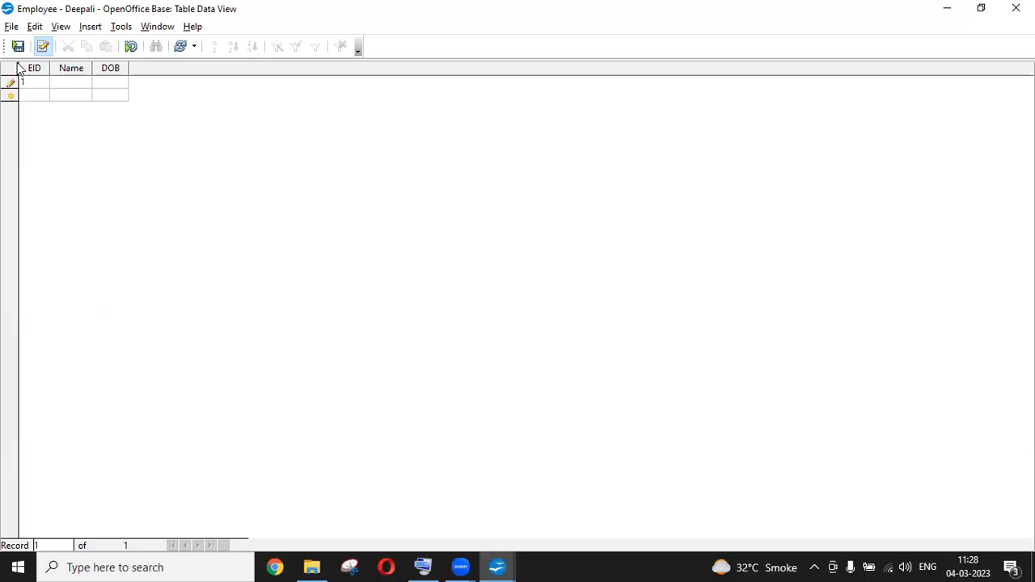
pyautogui.press('Tab')
pyautogui.write('A')
pyautogui.write('kar')
pyautogui.write('21/')
pyautogui.write('2/')
pyautogui.write('9')
pyautogui.write('7')
pyautogui.press('Tab')
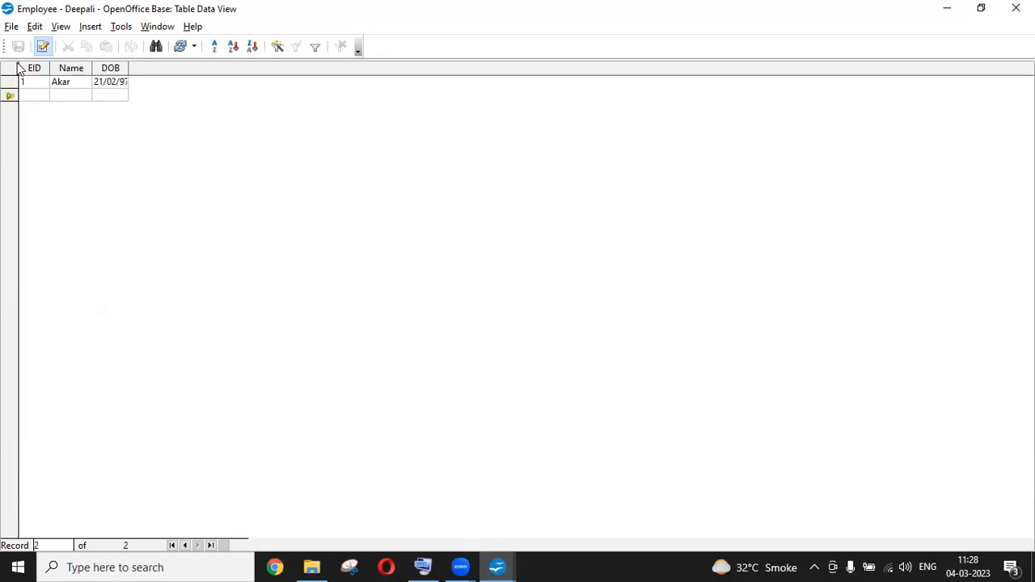
# Enter a second employee record with EID 2, the capitalized employee name and the date of birth
pyautogui.write('2')
pyautogui.press('Tab')
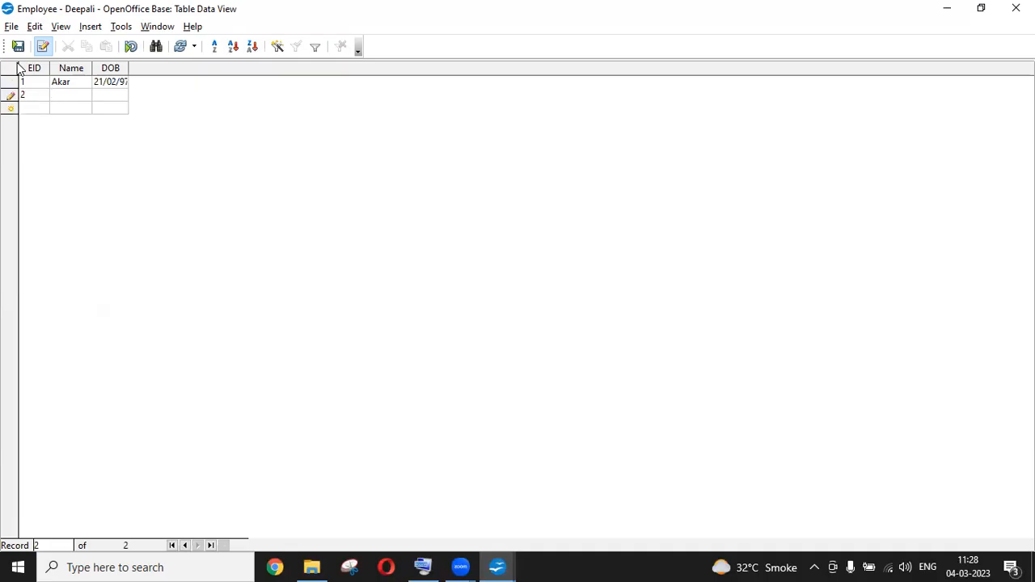
pyautogui.write('beena')
pyautogui.press('BackSpace')
pyautogui.press('BackSpace')
pyautogui.press('BackSpace')
pyautogui.press('BackSpace')
pyautogui.press('BackSpace')
pyautogui.write('Beena ')
pyautogui.write('30/03/')
pyautogui.write('96')
pyautogui.press('Tab')
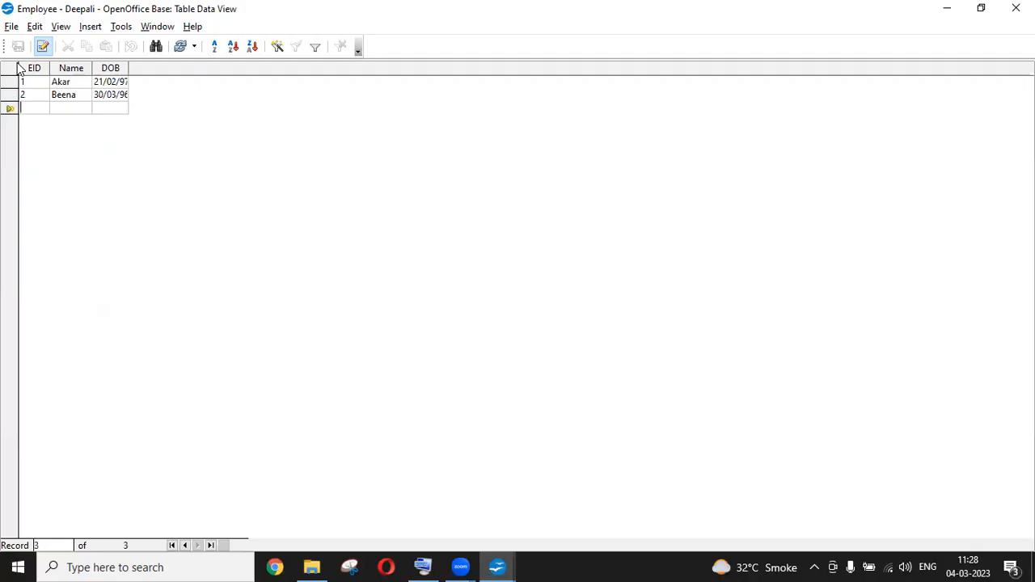
# Enter a third employee record with EID 3, the employee's name and date of birth, and close the Employee table
pyautogui.write('3')
pyautogui.press('Tab')
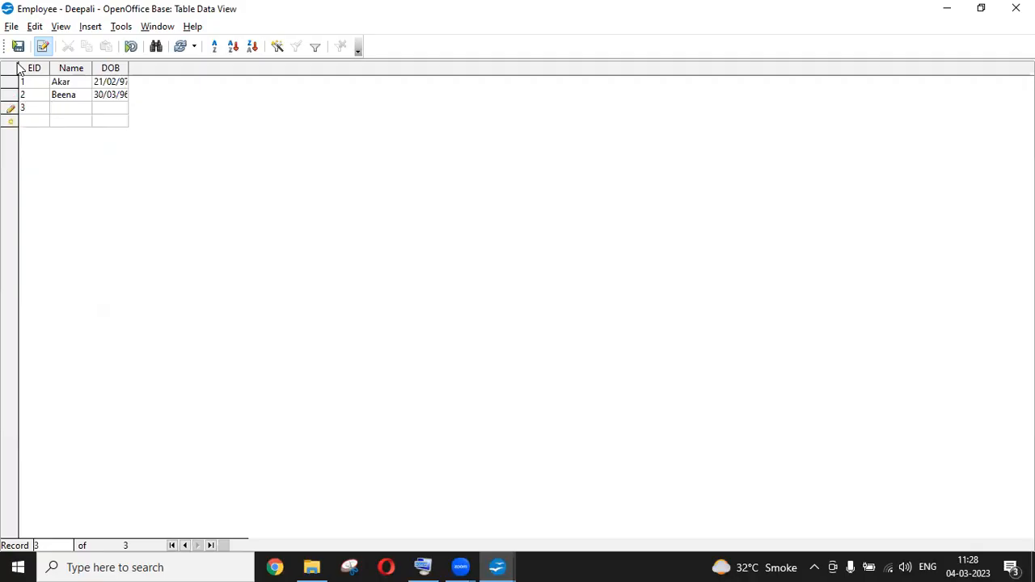
pyautogui.write('Arun')
pyautogui.press('Tab')
pyautogui.write('26/08/78')
pyautogui.press('Tab')
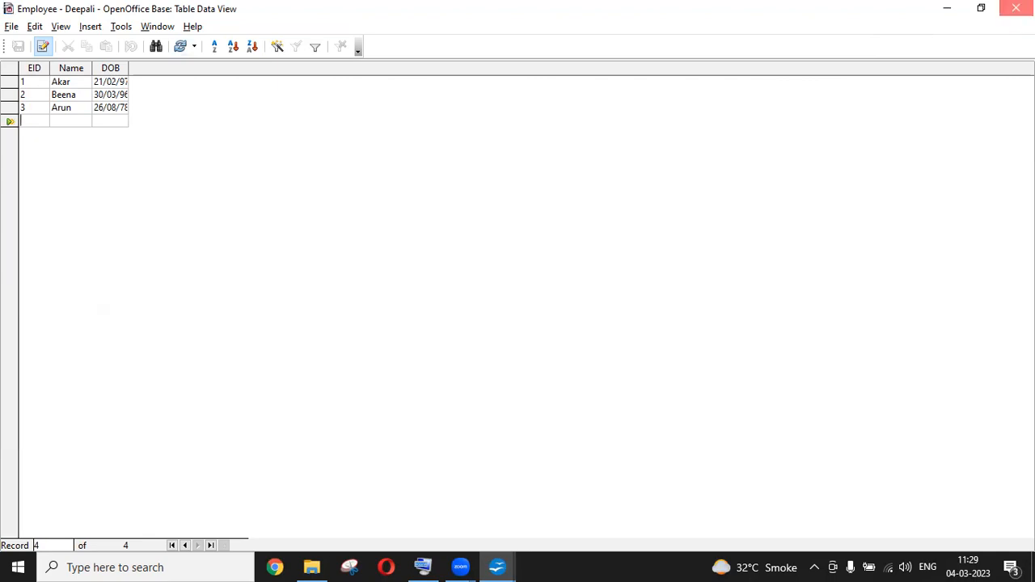
pyautogui.click(1016, 8)
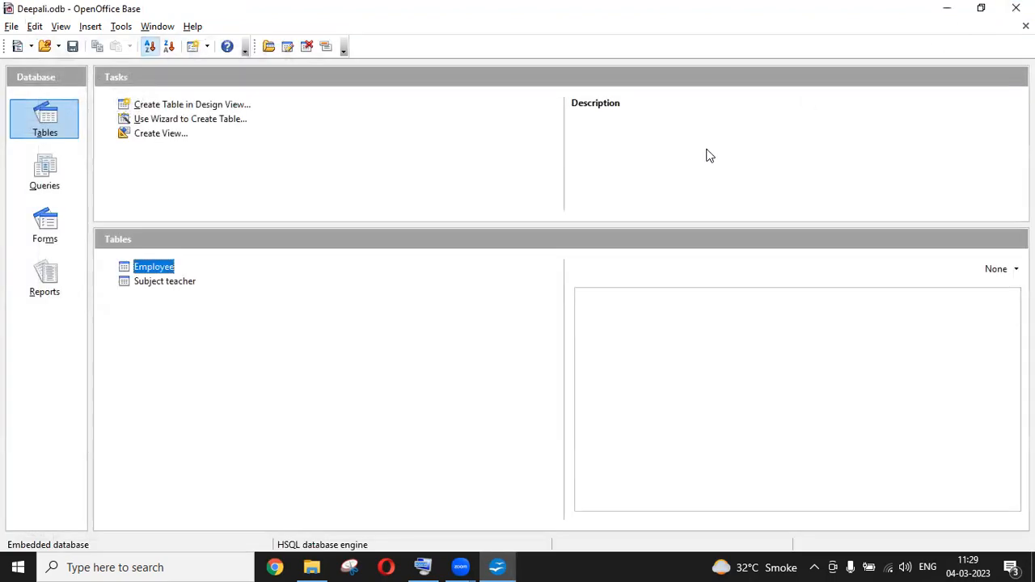
# Open the Subject teacher table and enter its first record with ID 51, Subject Gujarati and SubTeacher 3
pyautogui.click(160, 282)
pyautogui.doubleClick(159, 279)
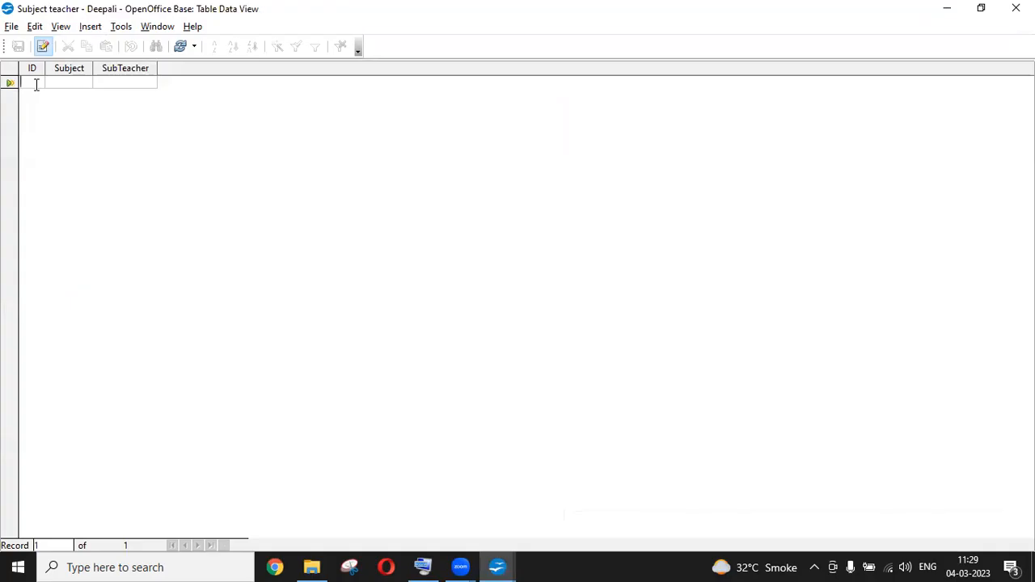
pyautogui.write('51')
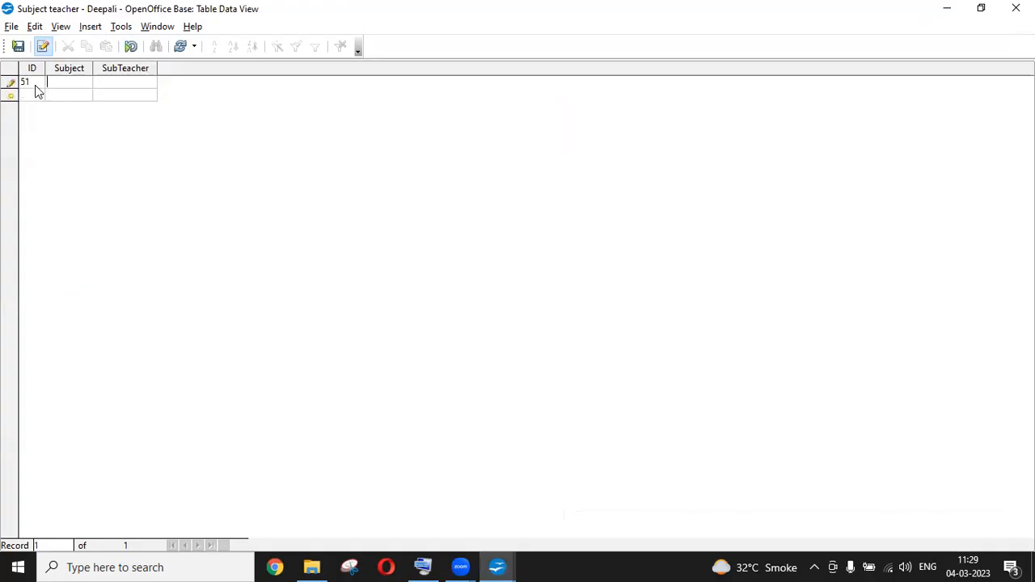
pyautogui.write('Gujarati')
pyautogui.click(109, 83)
pyautogui.write('3')
# Enter a second record in the Subject teacher table with ID 52, Subject S.S and SubTeacher 1
pyautogui.click(29, 98)
pyautogui.write('52')
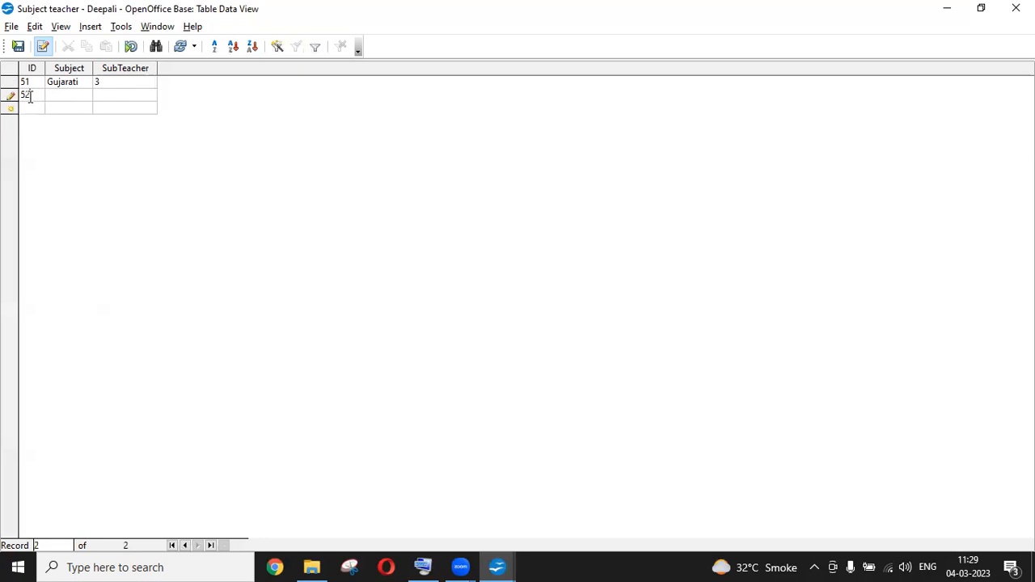
pyautogui.press('Tab')
pyautogui.write('S.S')
pyautogui.press('Tab')
pyautogui.write('1')
pyautogui.press('Tab')
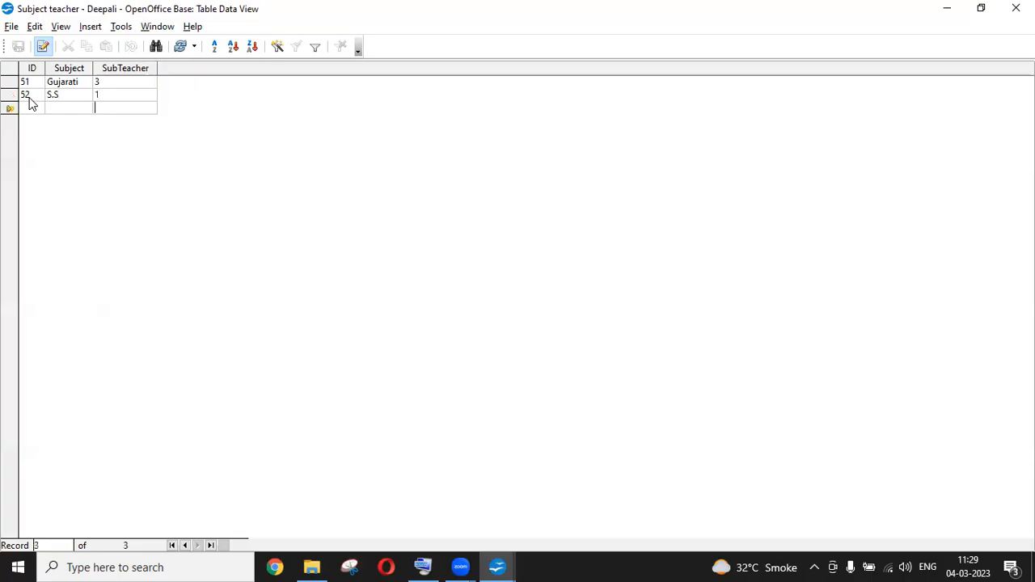
# Enter a third record in the Subject teacher table with ID 53, Subject English and SubTeacher 2
pyautogui.write('53')
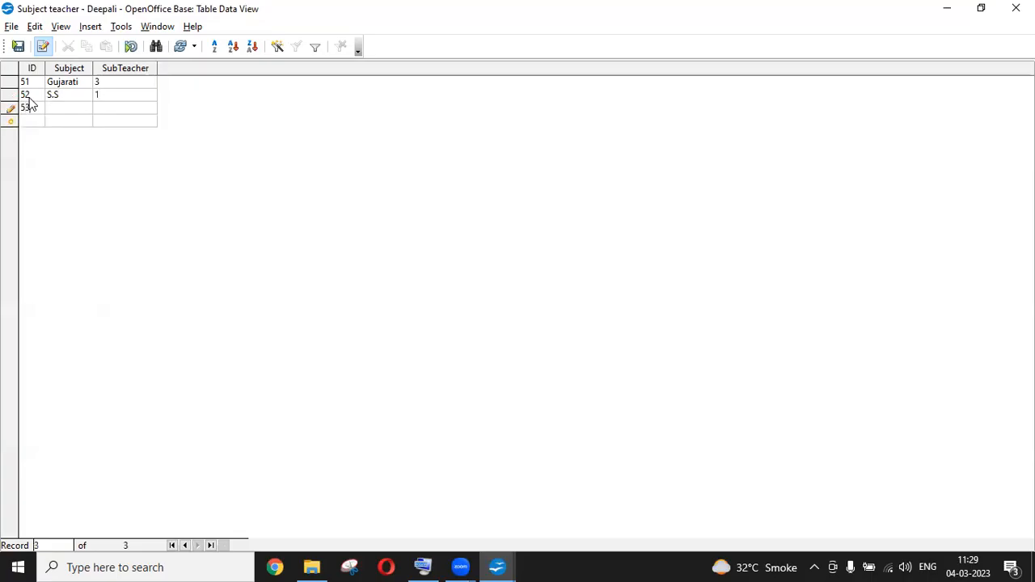
pyautogui.press('Tab')
pyautogui.write('English')
pyautogui.press('Tab')
pyautogui.write('2')
pyautogui.press('Tab')
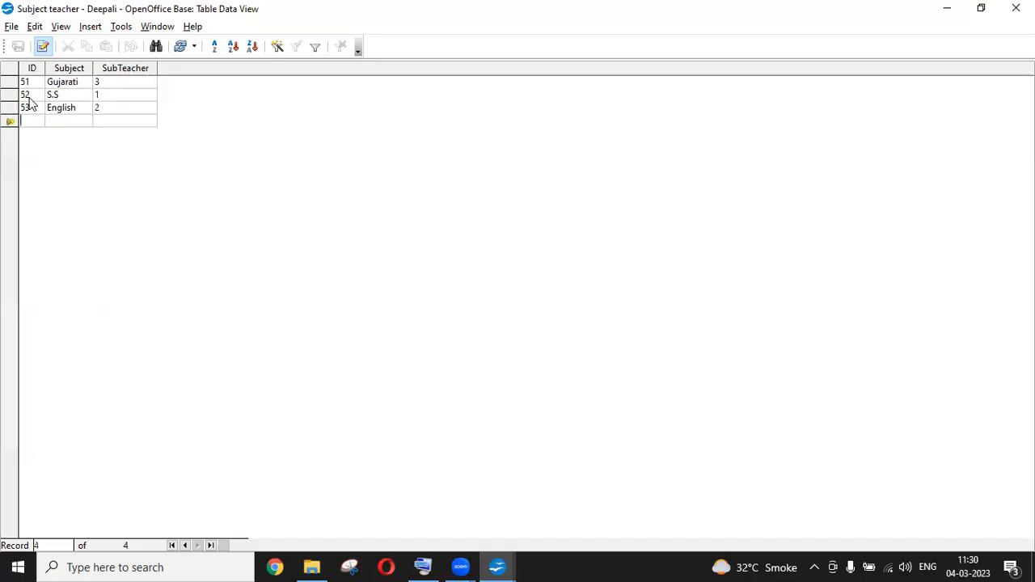
# Enter a fourth record in the Subject teacher table with ID 54, Subject Sci and SubTeacher 3
pyautogui.write('540')
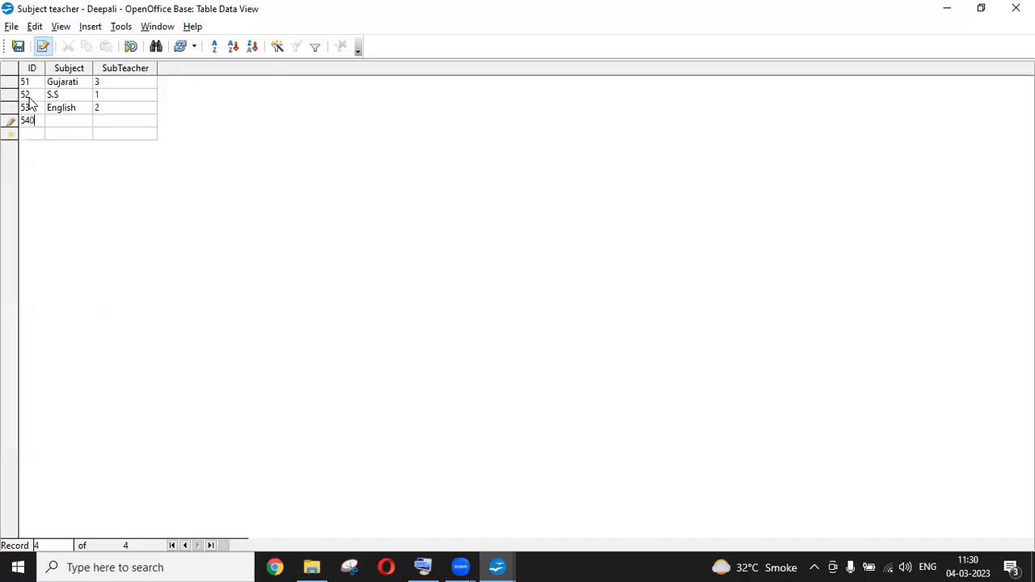
pyautogui.press('BackSpace')
pyautogui.write('Sci')
pyautogui.write('3')
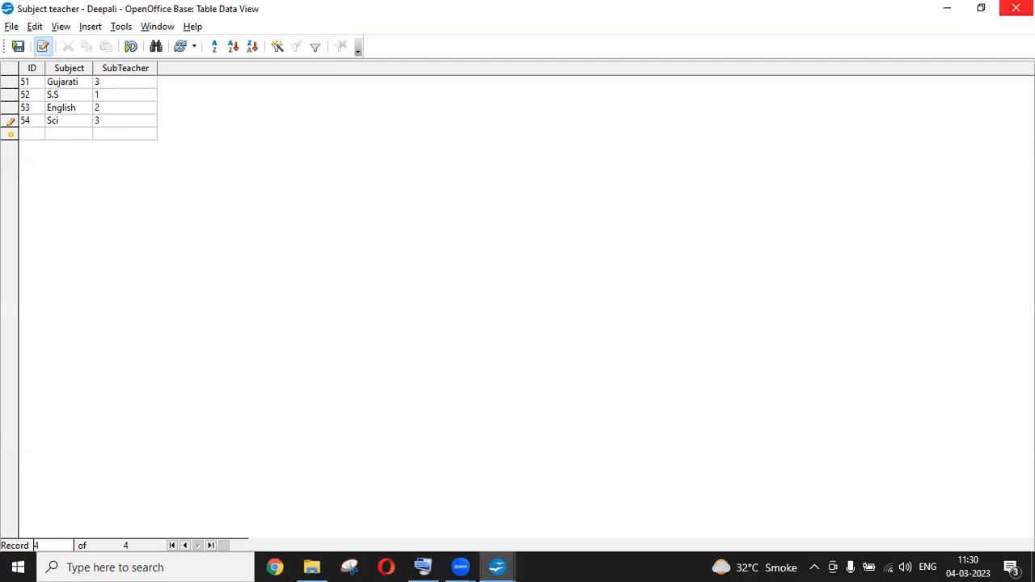
# Close the Subject teacher table, saving the changed record, and switch the database to its queries
pyautogui.click(1015, 7)
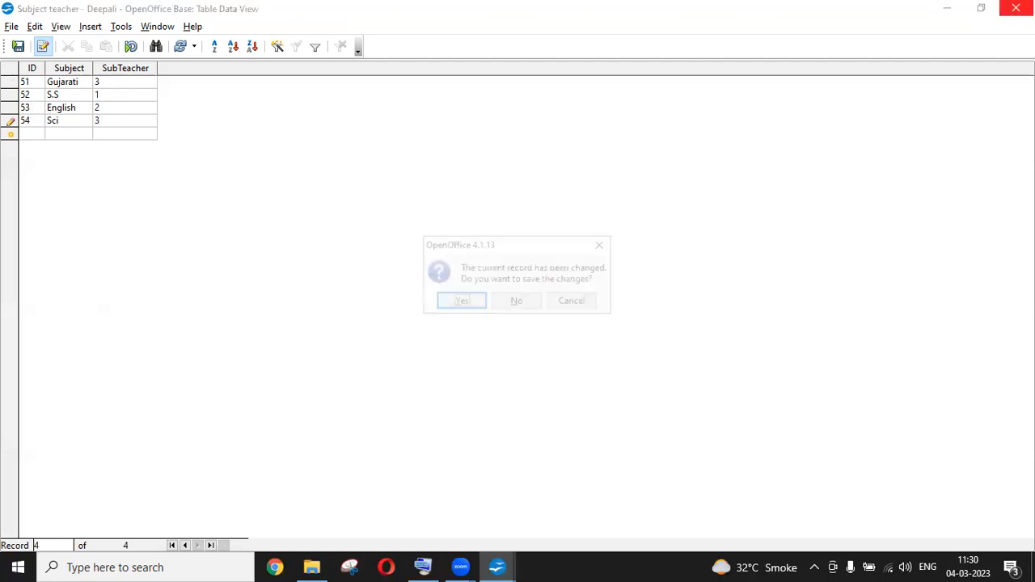
pyautogui.click(460, 302)
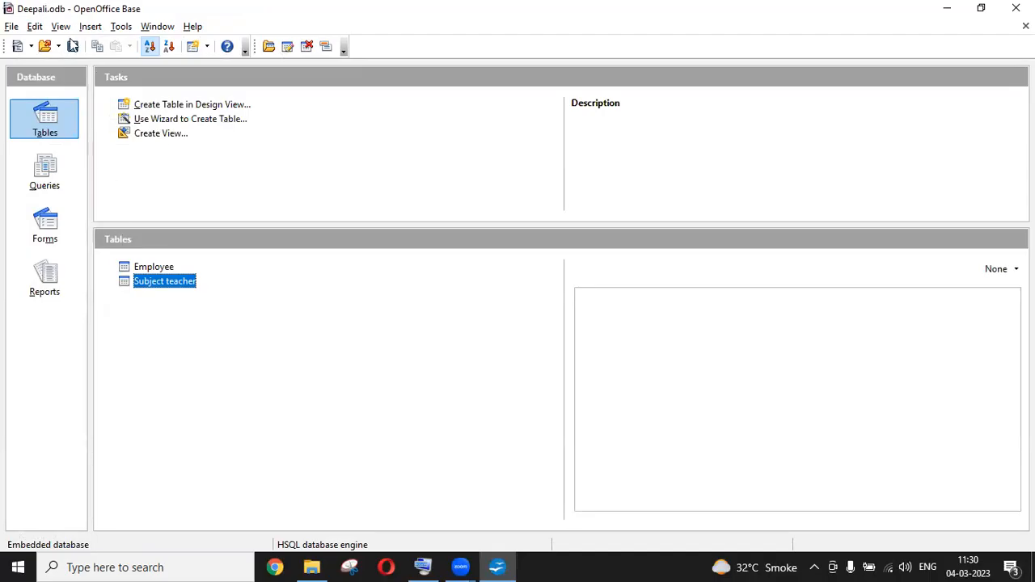
pyautogui.click(49, 173)
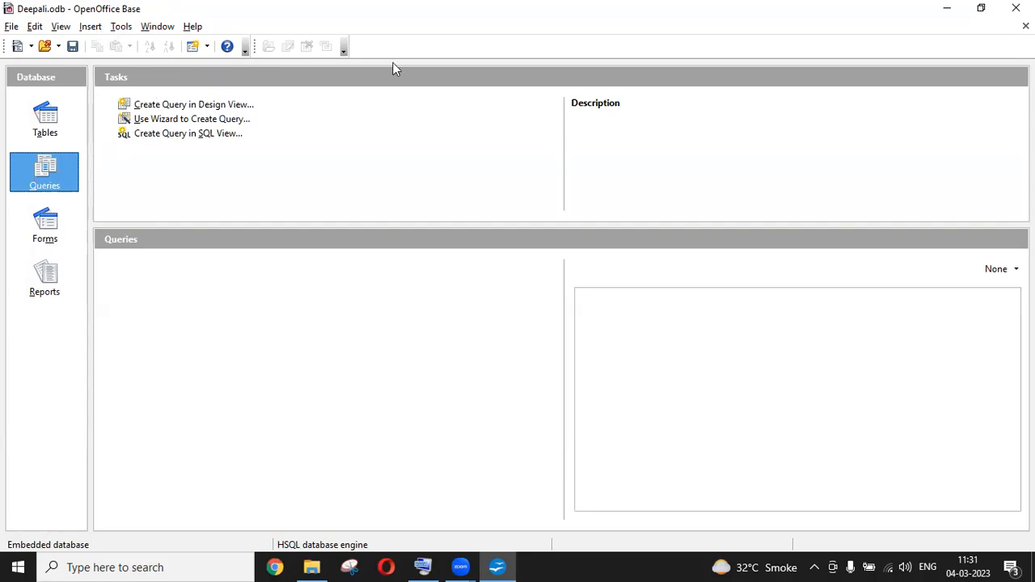
# Open the database's relationship design and add the Employee and Subject teacher tables to it
pyautogui.click(123, 26)
pyautogui.click(143, 48)
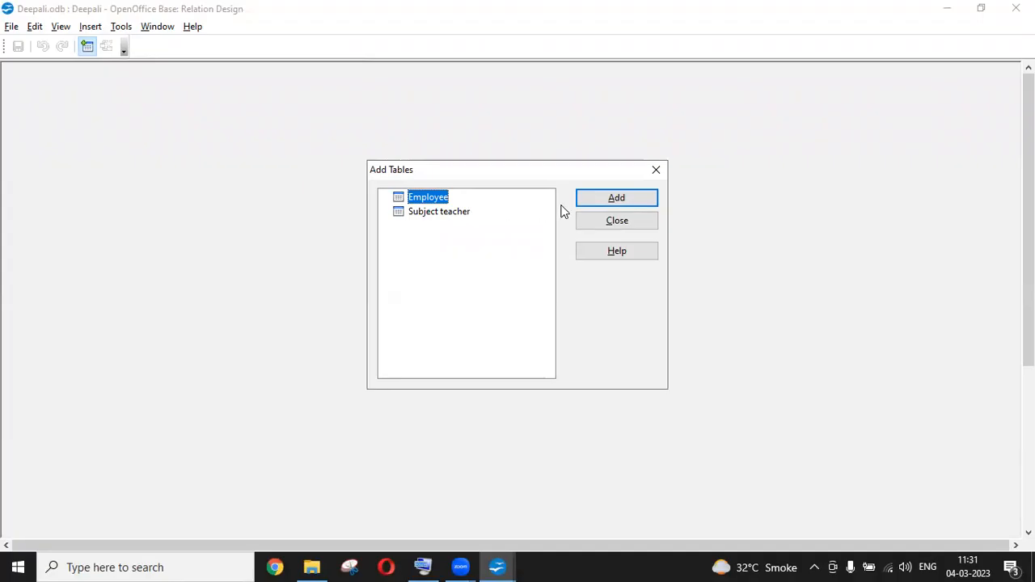
pyautogui.click(607, 199)
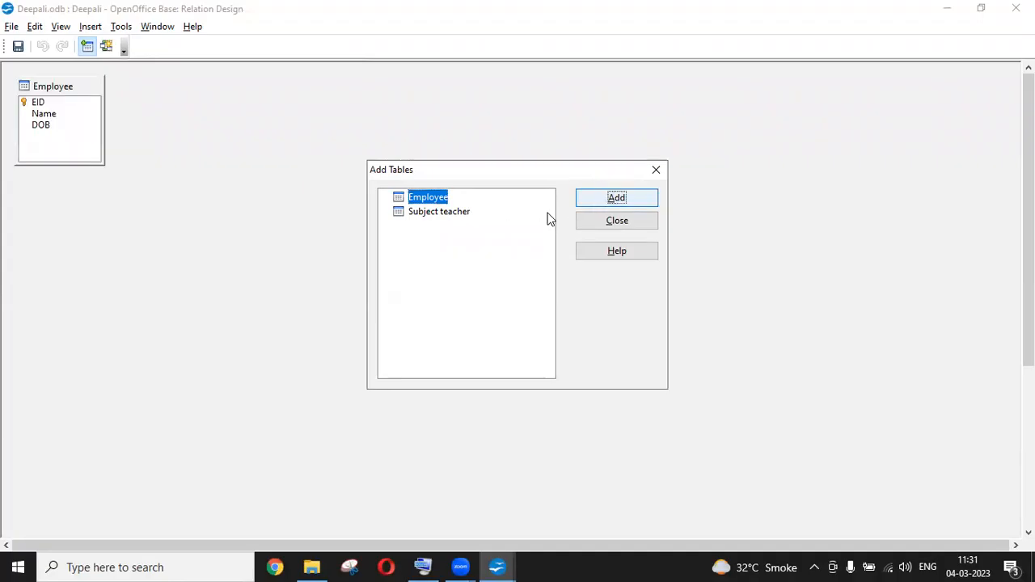
pyautogui.click(476, 219)
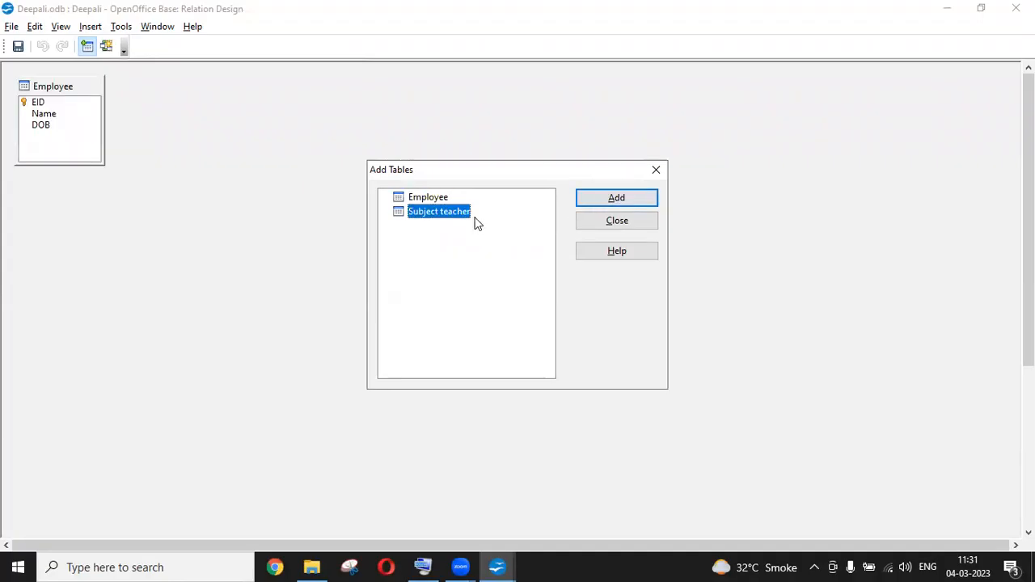
pyautogui.click(609, 200)
pyautogui.click(628, 227)
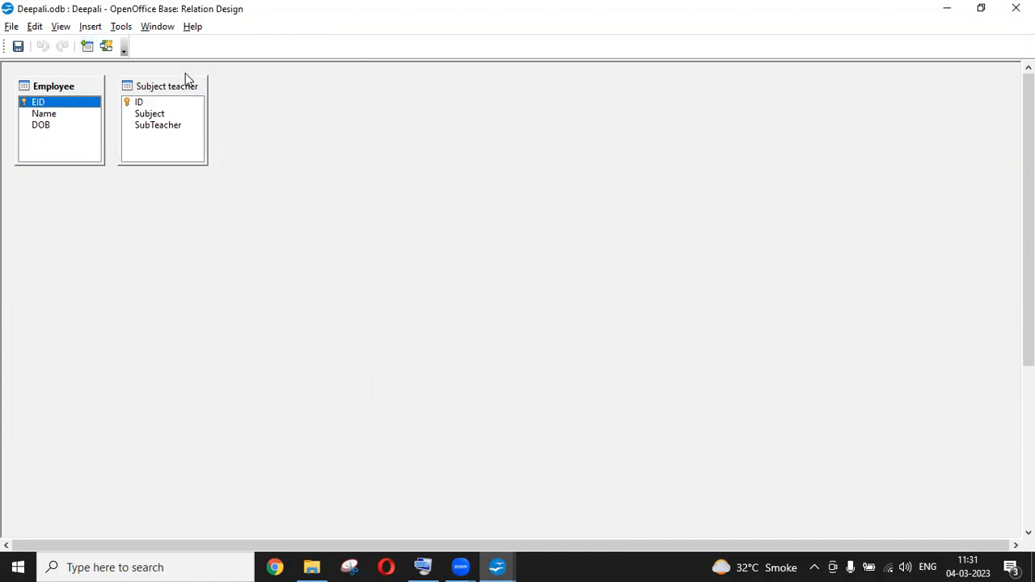
# Link EID in Employee to SubTeacher in Subject teacher, with the tables spaced apart, and save the relation design on closing
pyautogui.moveTo(174, 89); pyautogui.dragTo(246, 98)
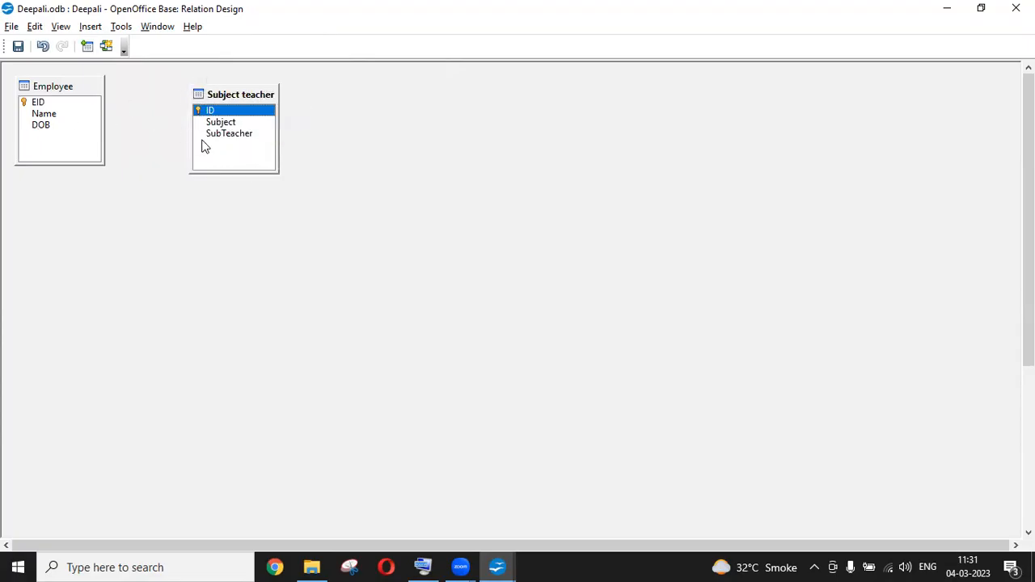
pyautogui.click(73, 104)
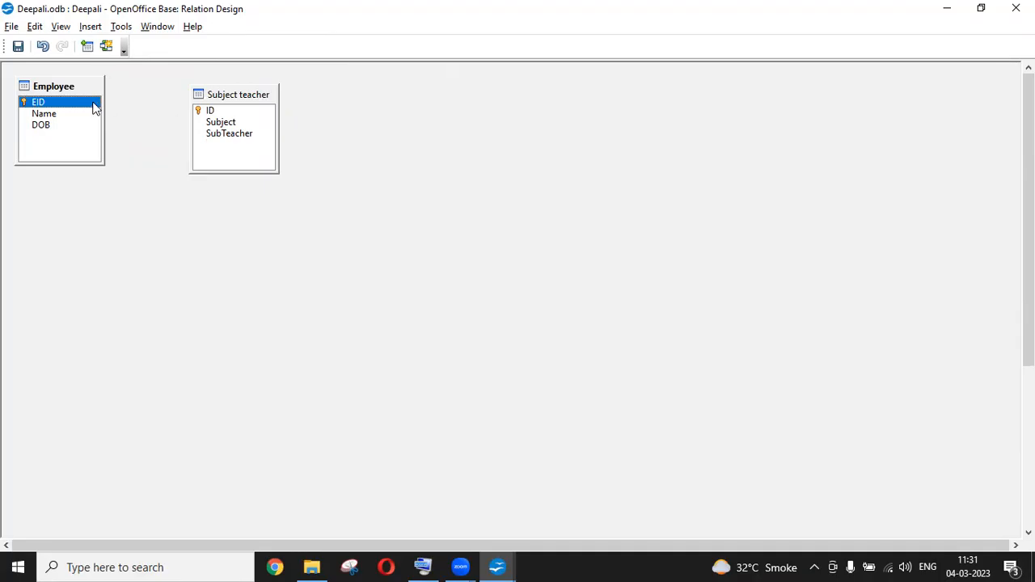
pyautogui.moveTo(97, 106); pyautogui.dragTo(188, 138)
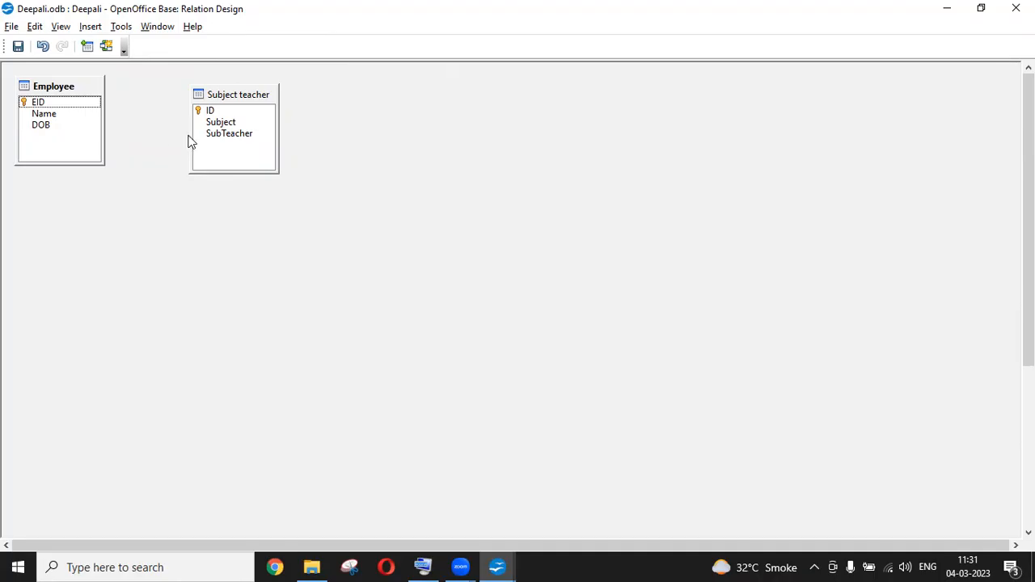
pyautogui.click(85, 101)
pyautogui.moveTo(97, 101); pyautogui.dragTo(195, 135)
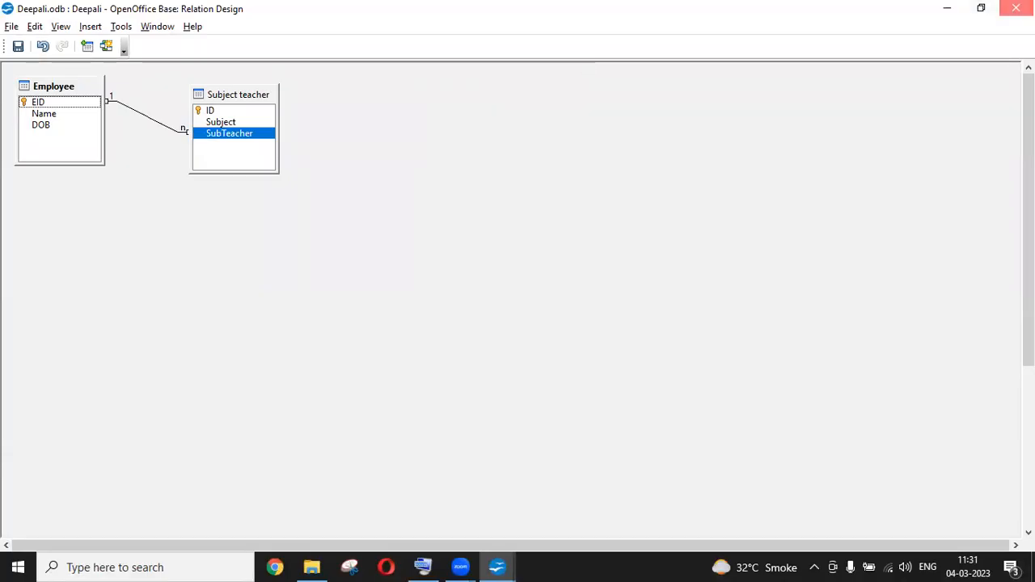
pyautogui.click(1016, 7)
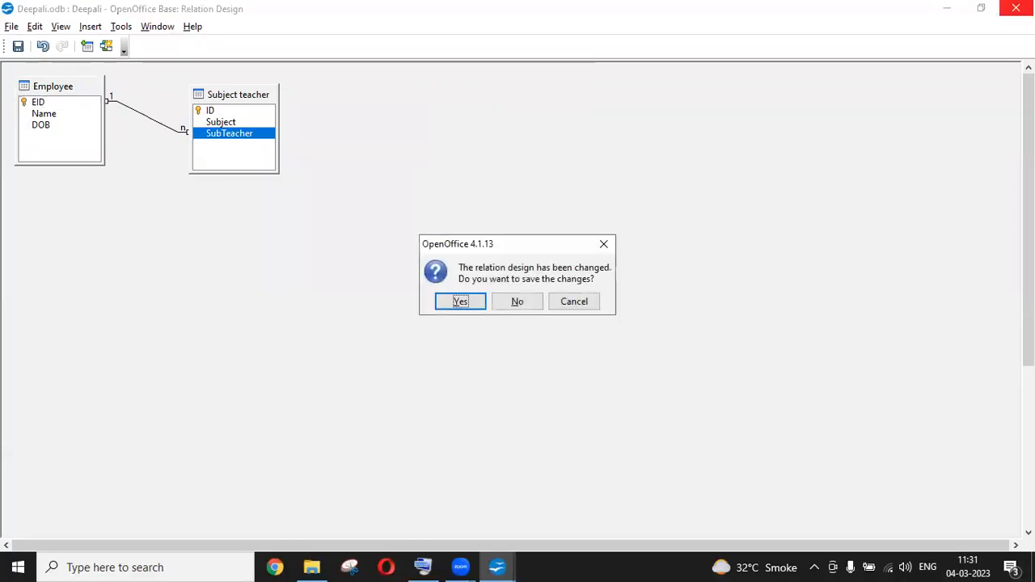
pyautogui.click(461, 302)
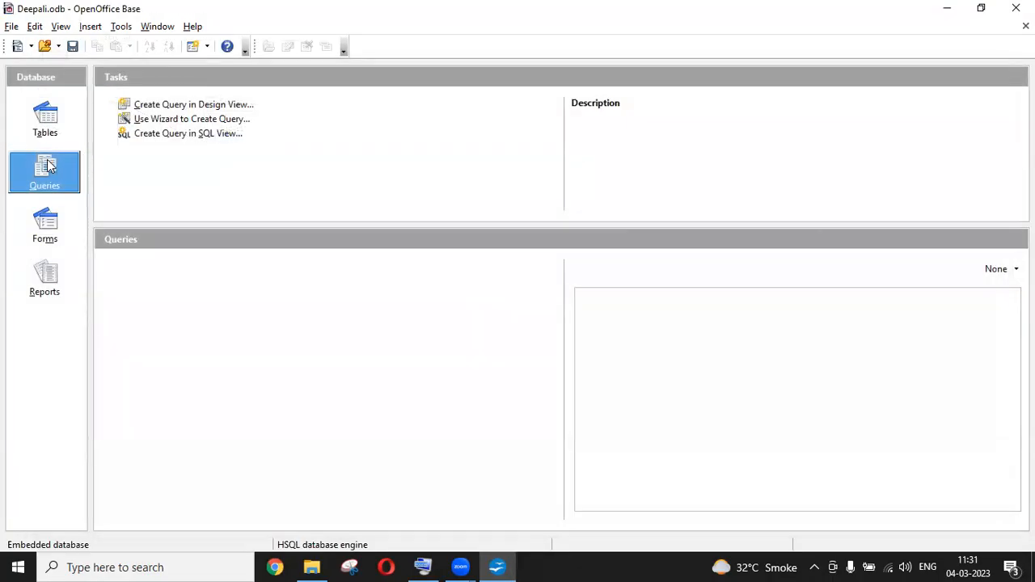
# Create a query in Design View and add the Employee and Subject teacher tables to it
pyautogui.click(142, 106)
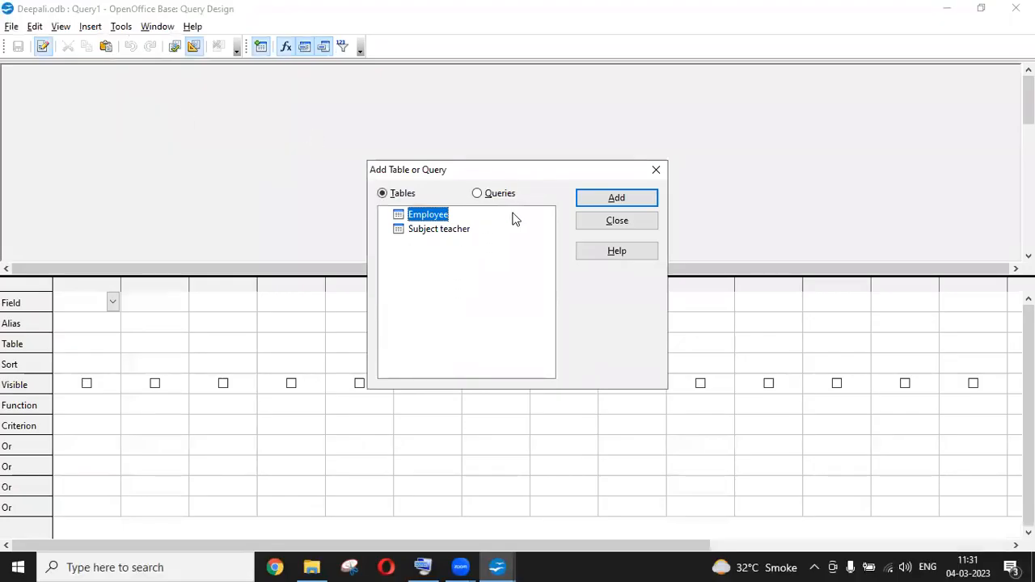
pyautogui.click(608, 206)
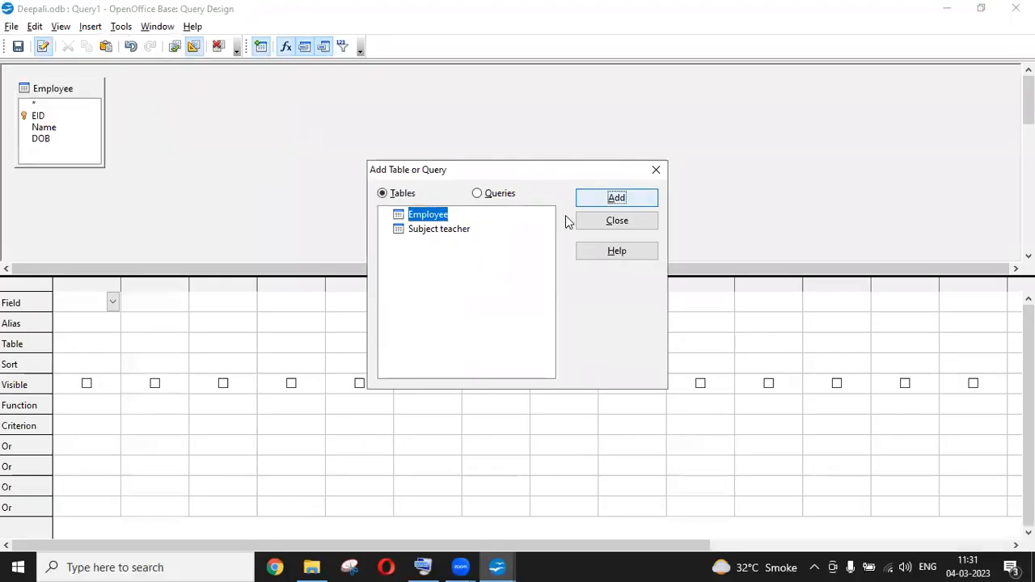
pyautogui.click(461, 232)
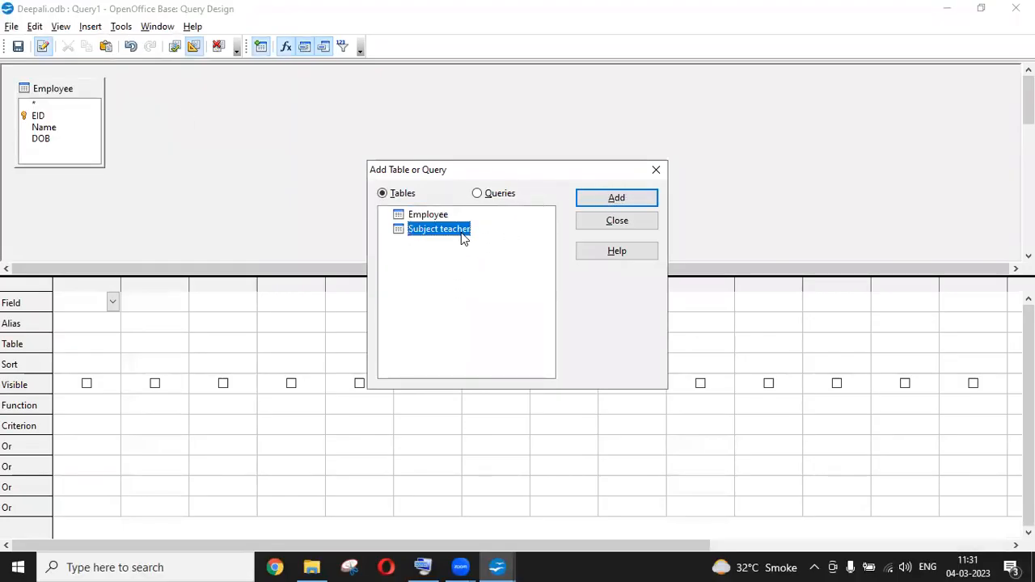
pyautogui.click(598, 199)
pyautogui.click(656, 170)
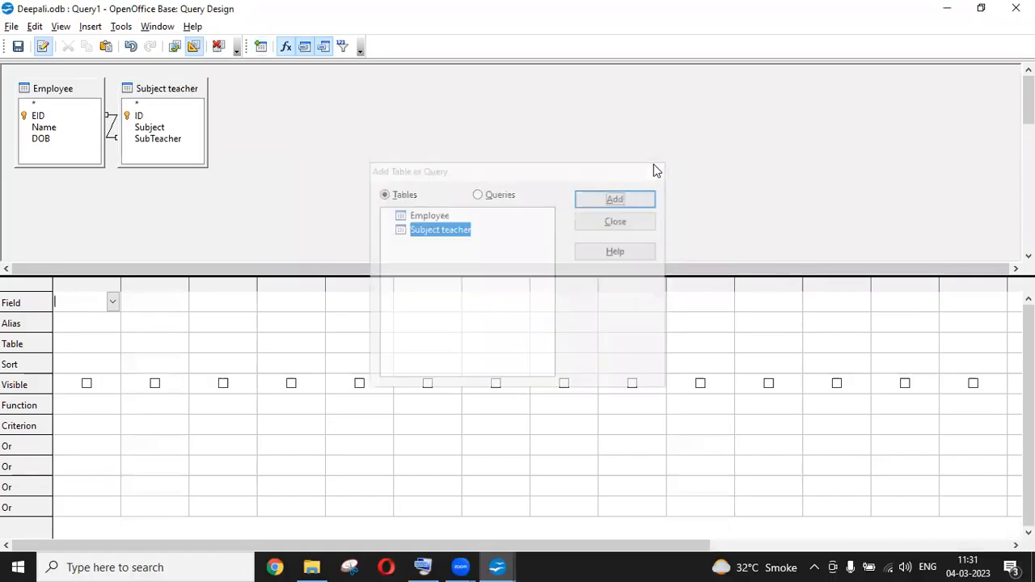
# Add the Subject teacher fields ID, Subject and SubTeacher as the first three query columns and run the query
pyautogui.click(113, 303)
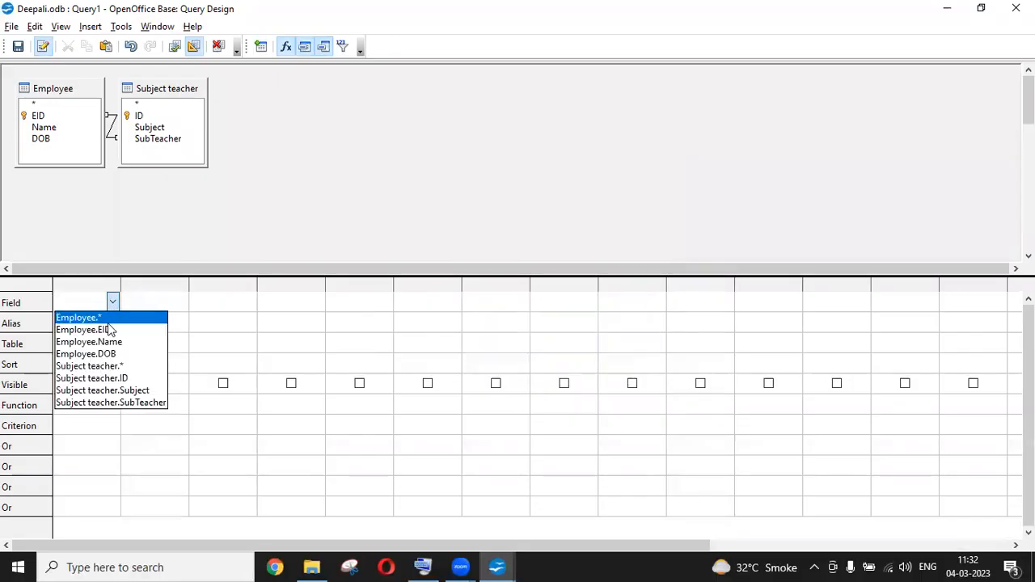
pyautogui.click(113, 379)
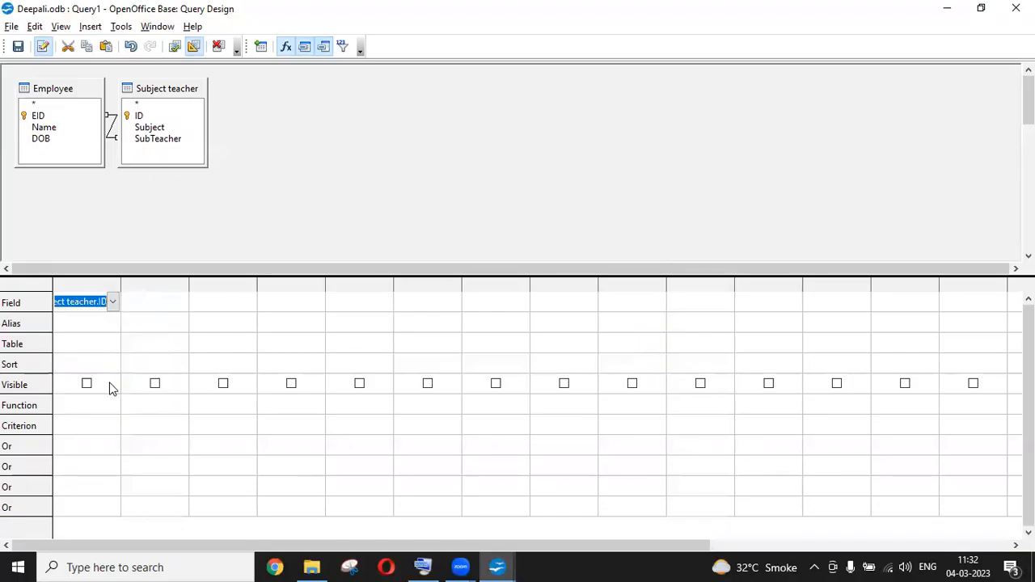
pyautogui.click(159, 300)
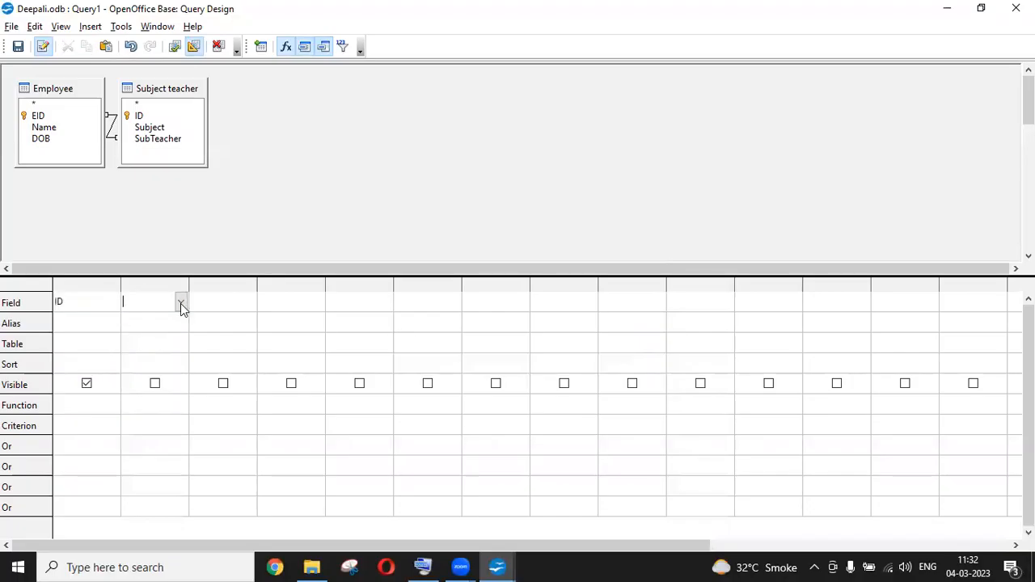
pyautogui.click(182, 303)
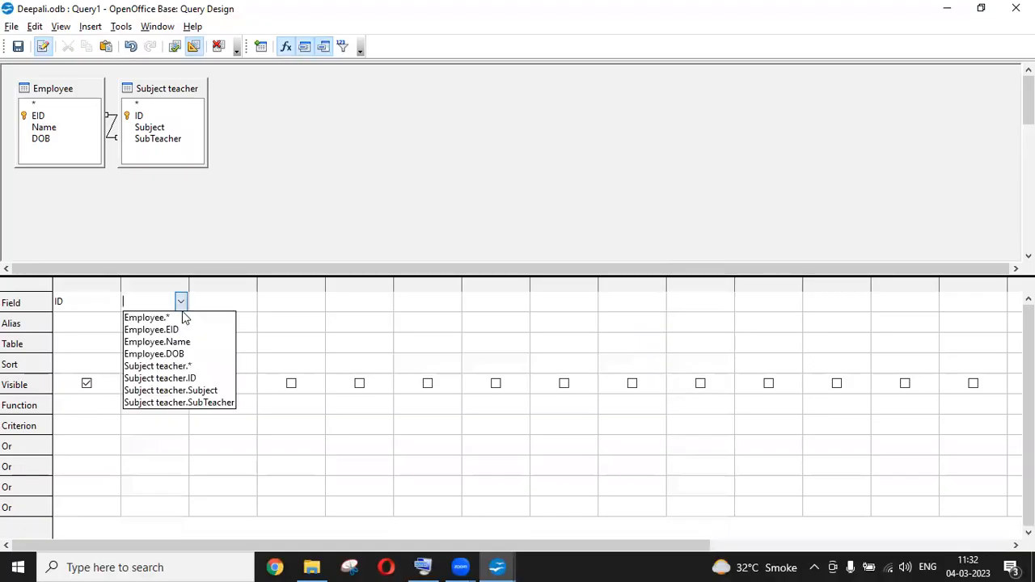
pyautogui.click(185, 389)
pyautogui.click(245, 301)
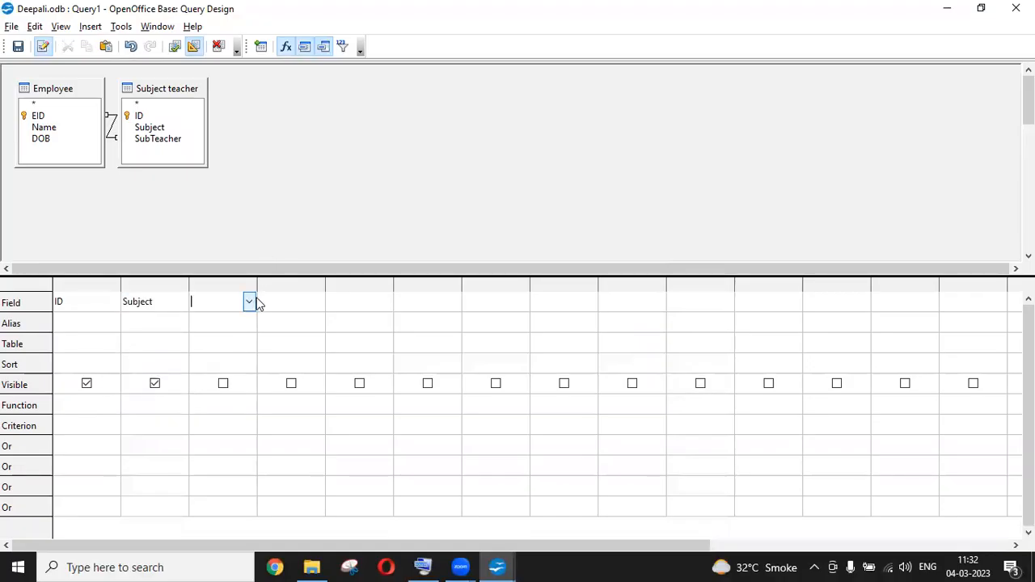
pyautogui.click(250, 302)
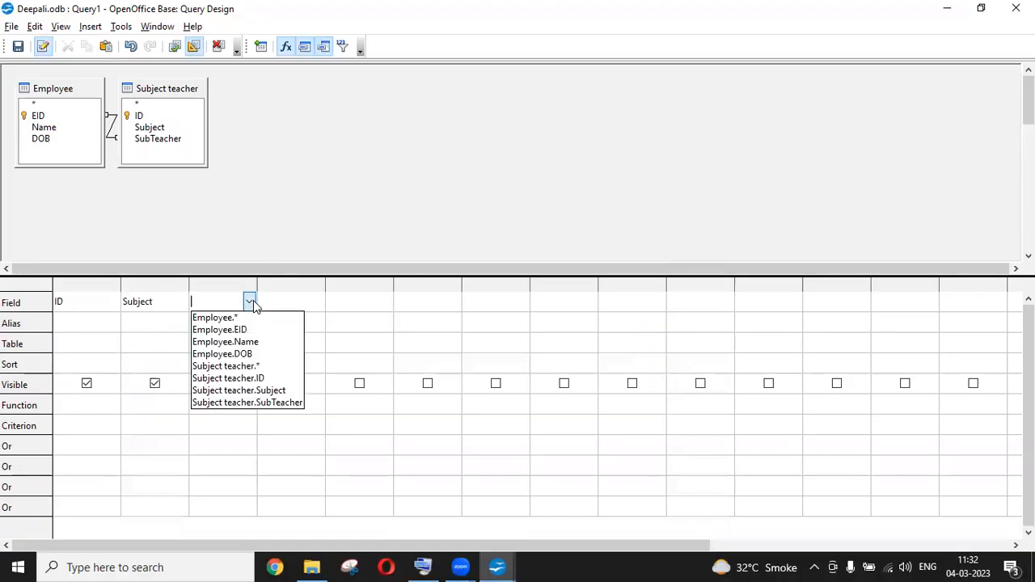
pyautogui.click(242, 399)
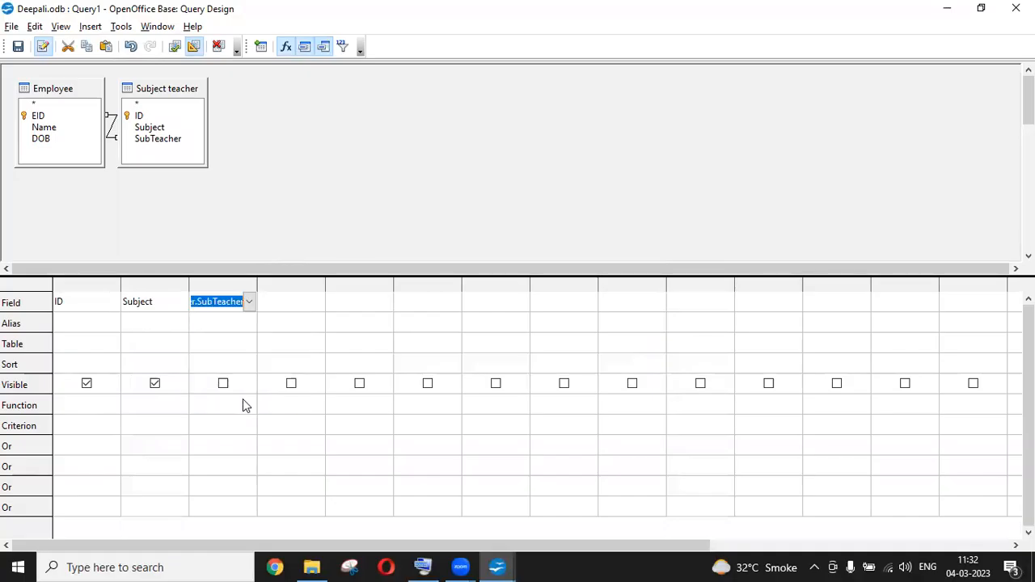
pyautogui.click(173, 48)
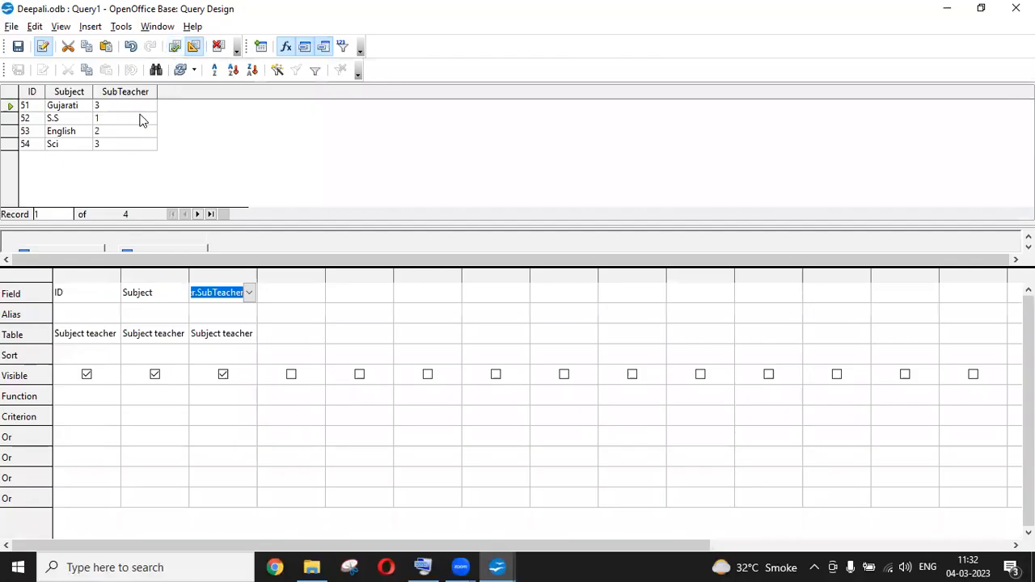
# Change the third query column to all fields of the Employee table and rerun the query
pyautogui.click(249, 292)
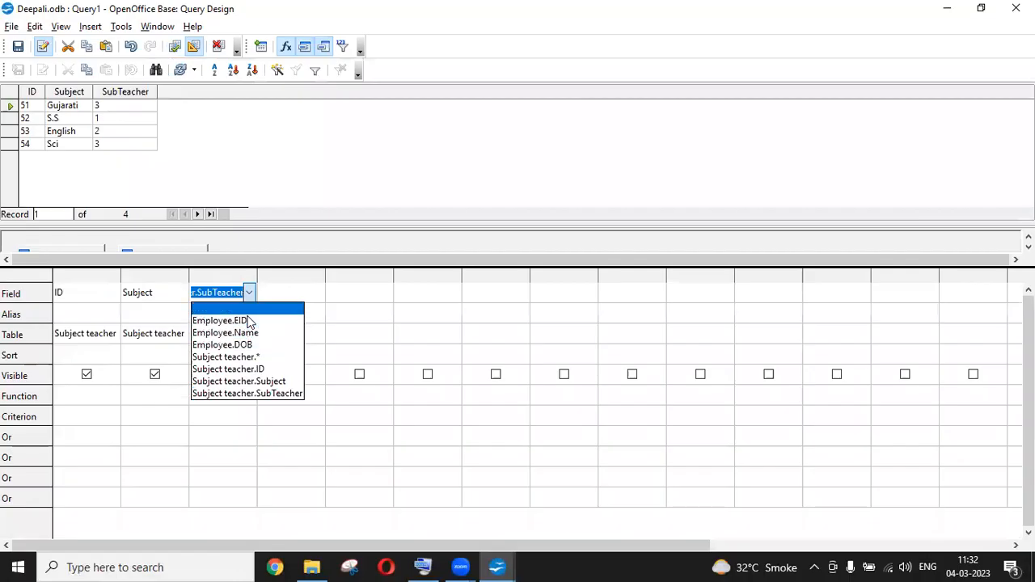
pyautogui.click(247, 314)
pyautogui.click(247, 336)
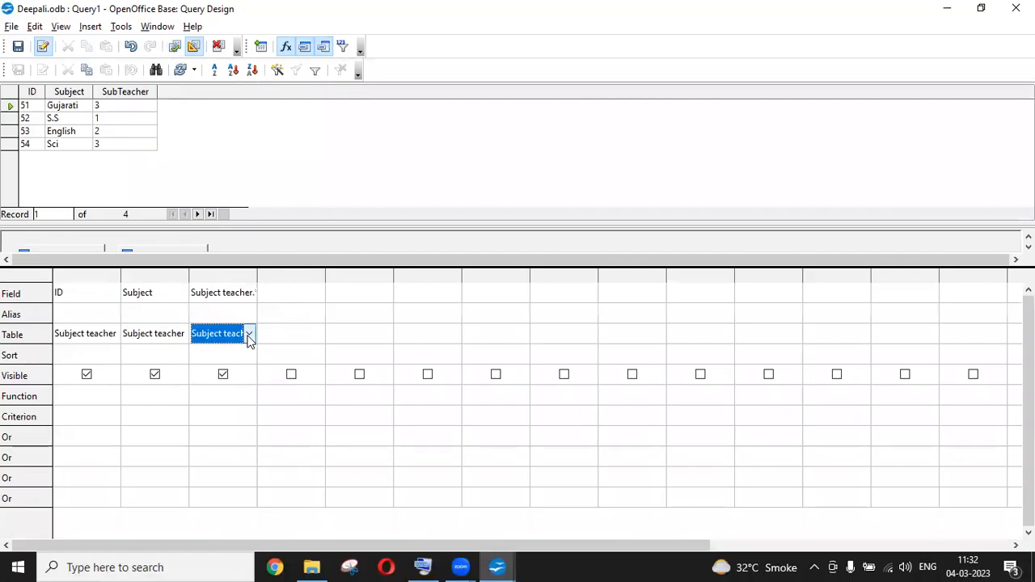
pyautogui.click(252, 335)
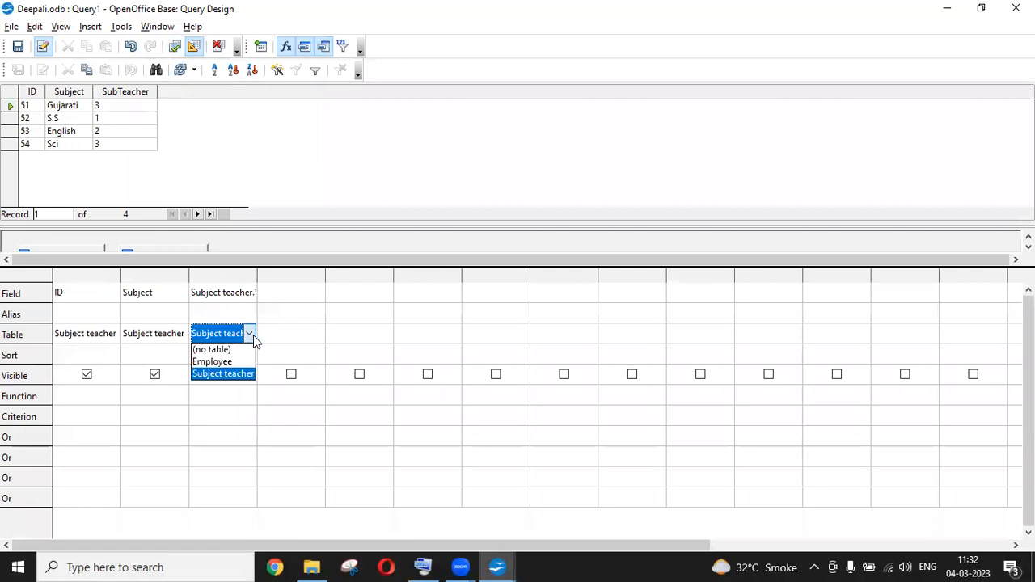
pyautogui.click(231, 363)
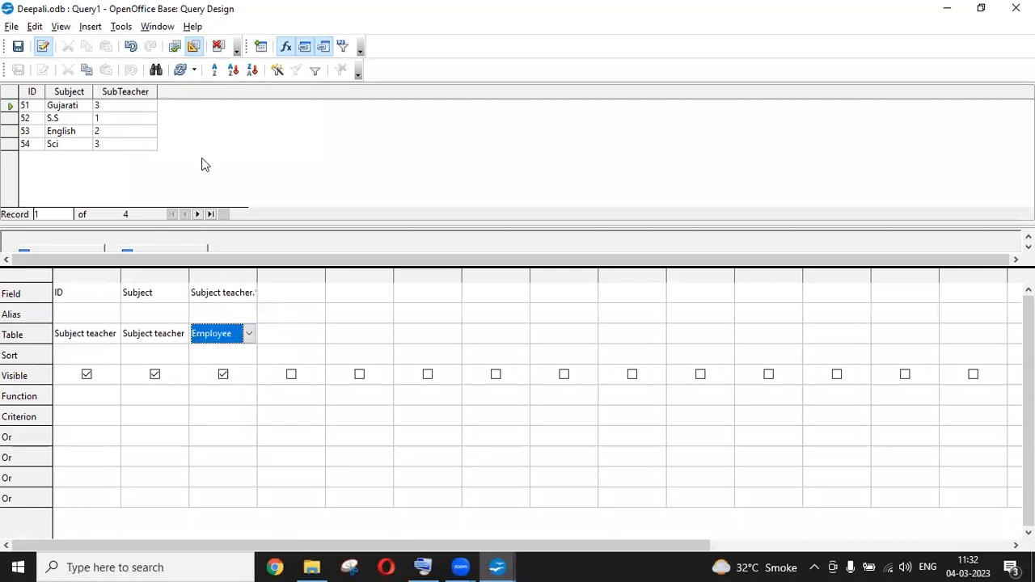
pyautogui.click(175, 49)
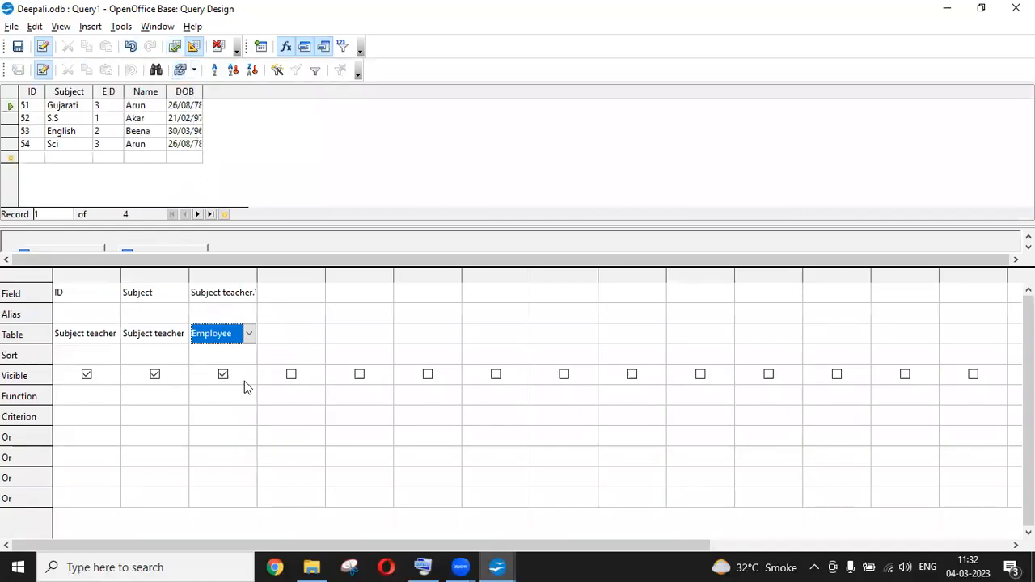
pyautogui.click(240, 293)
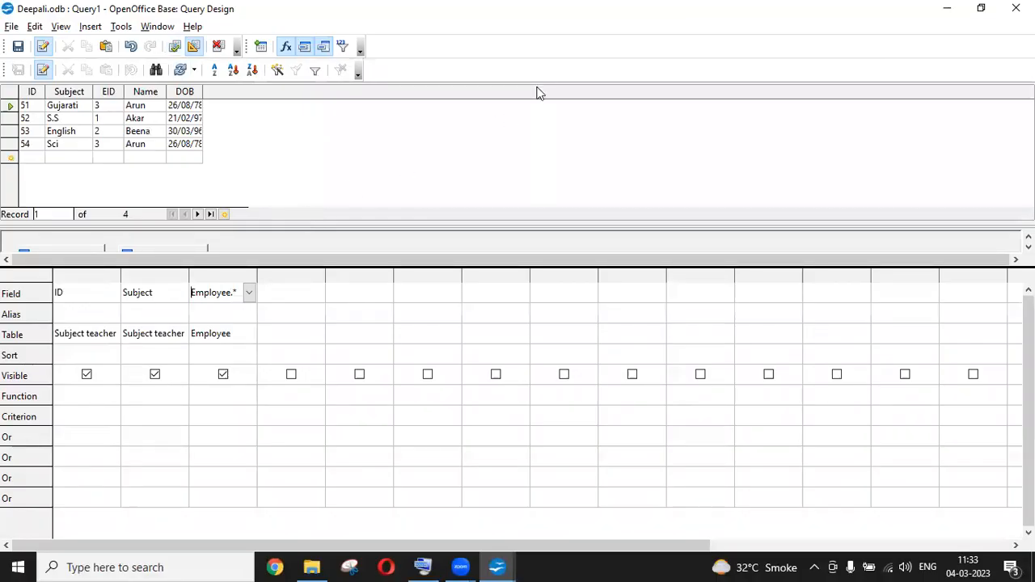
pyautogui.click(900, 52)
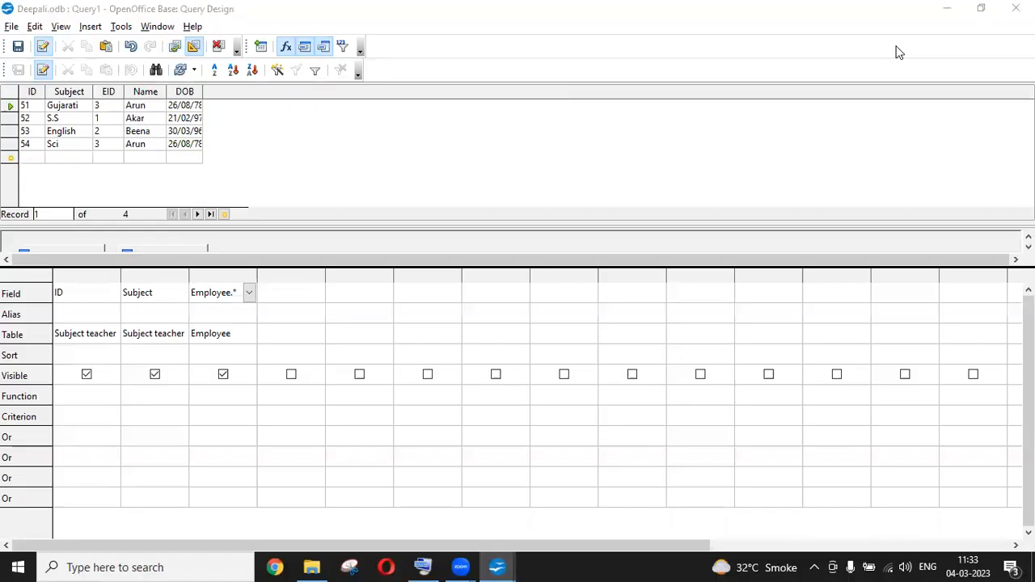